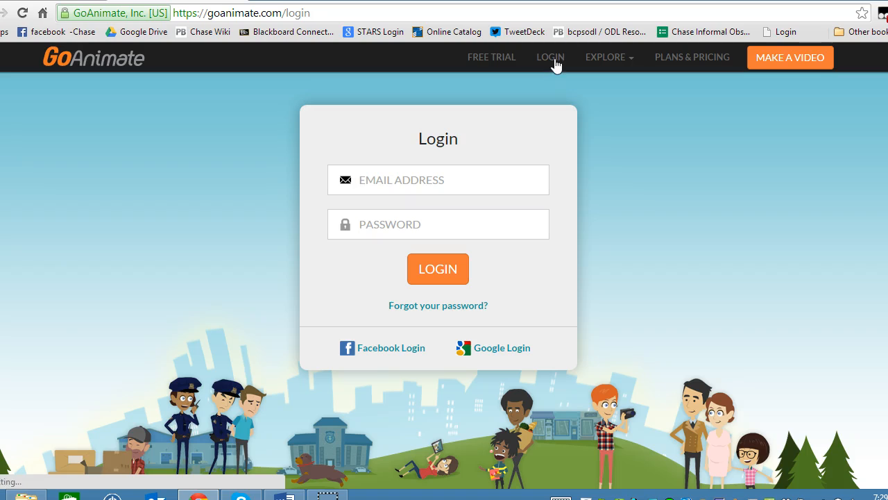
Step: Log in with the Google account and open the page for making a video
left_click(553, 67)
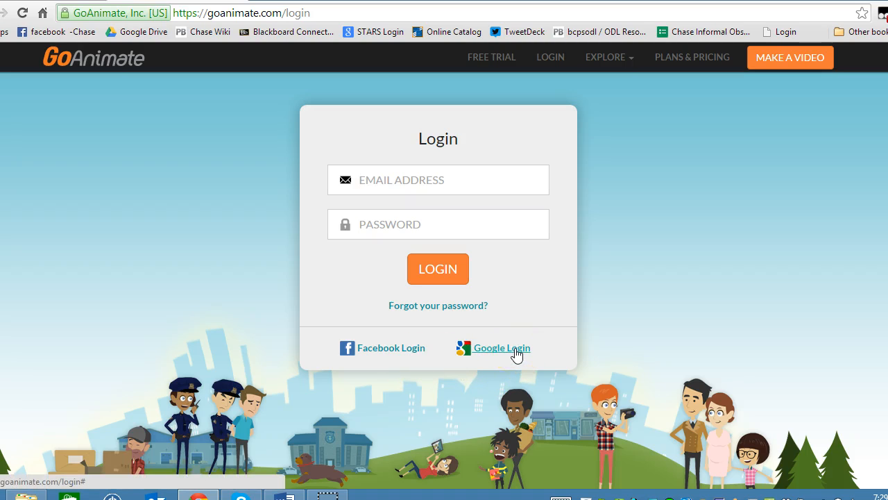
left_click(515, 349)
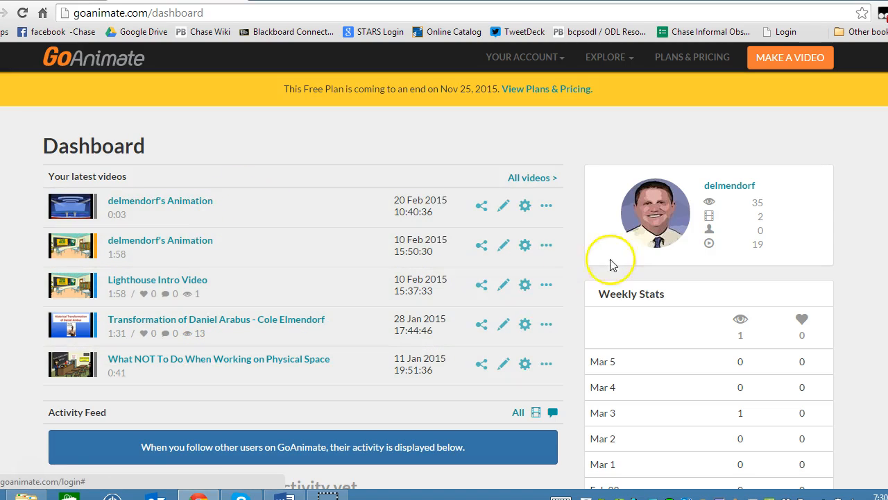
left_click(782, 62)
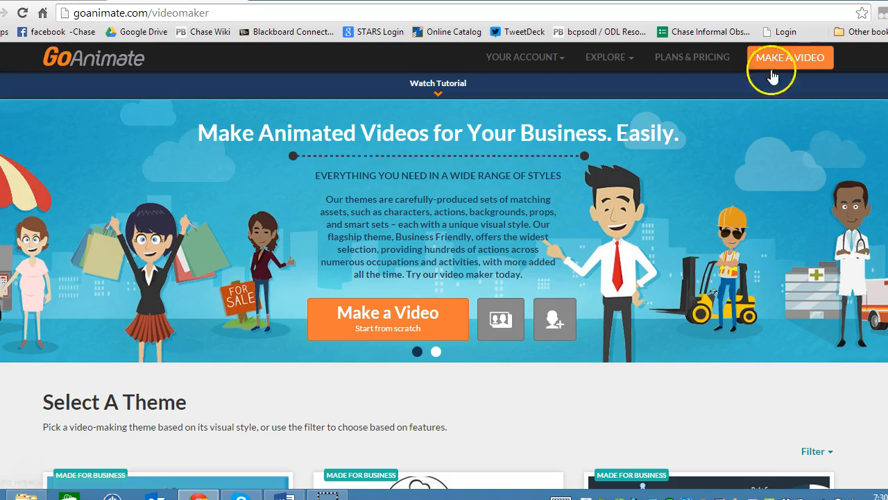
Step: Browse the available video themes, from Business Friendly down to the animal and stick figure styles
scroll(637, 197, "down", 2)
scroll(637, 197, "down", 3)
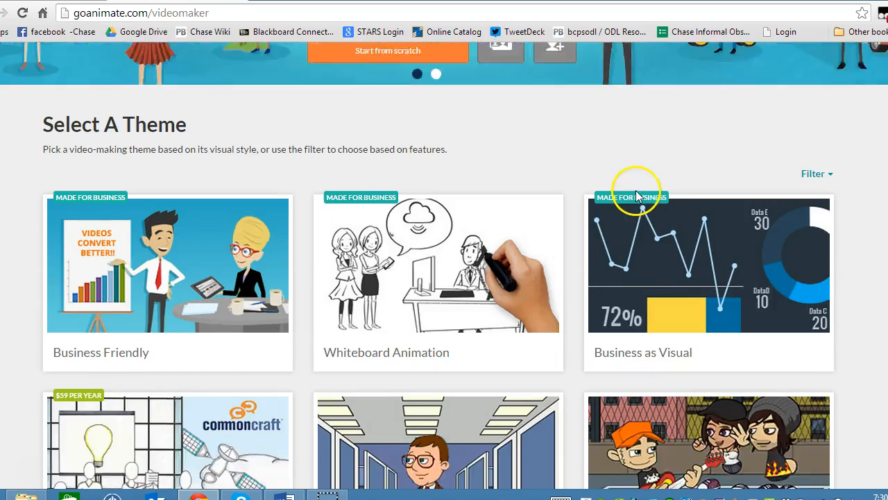
scroll(637, 196, "down", 1)
scroll(637, 197, "down", 1)
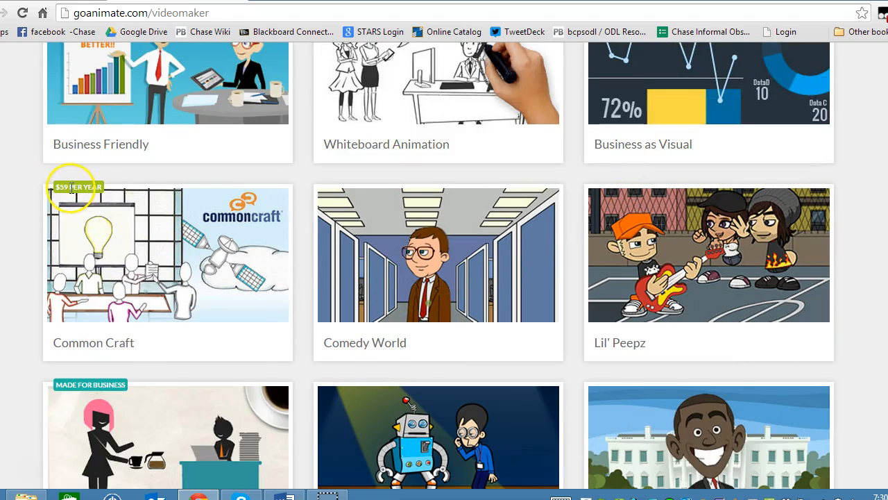
scroll(399, 250, "down", 2)
scroll(399, 254, "down", 2)
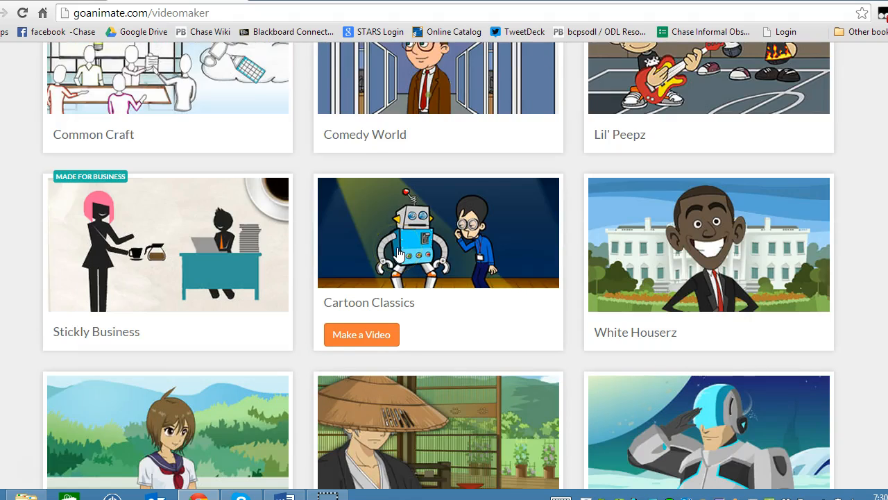
scroll(399, 253, "down", 2)
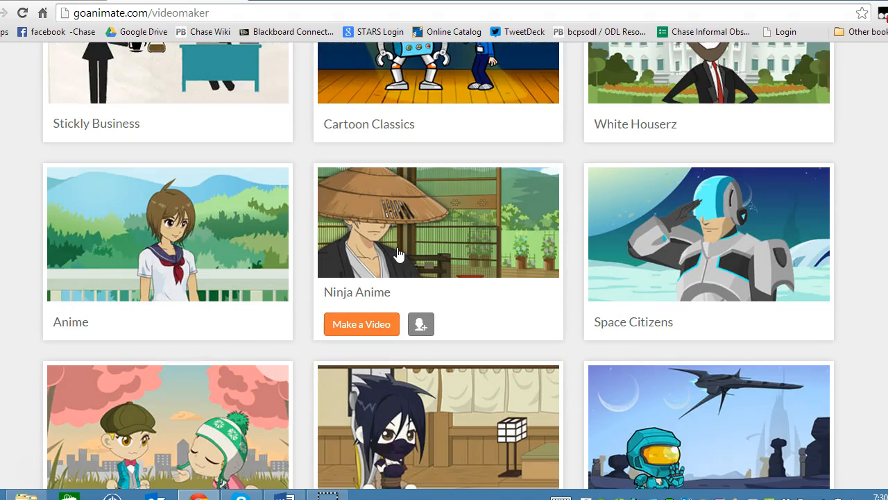
scroll(399, 254, "down", 3)
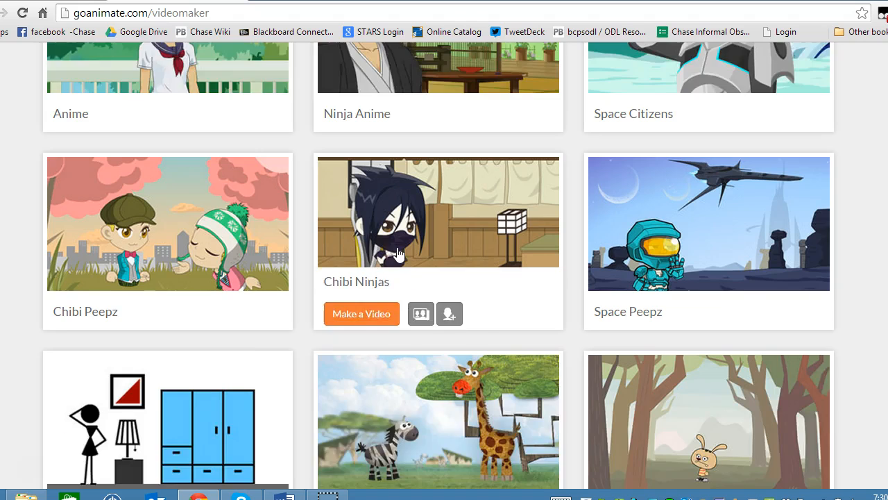
scroll(399, 254, "down", 1)
scroll(399, 254, "down", 2)
scroll(397, 255, "up", 4)
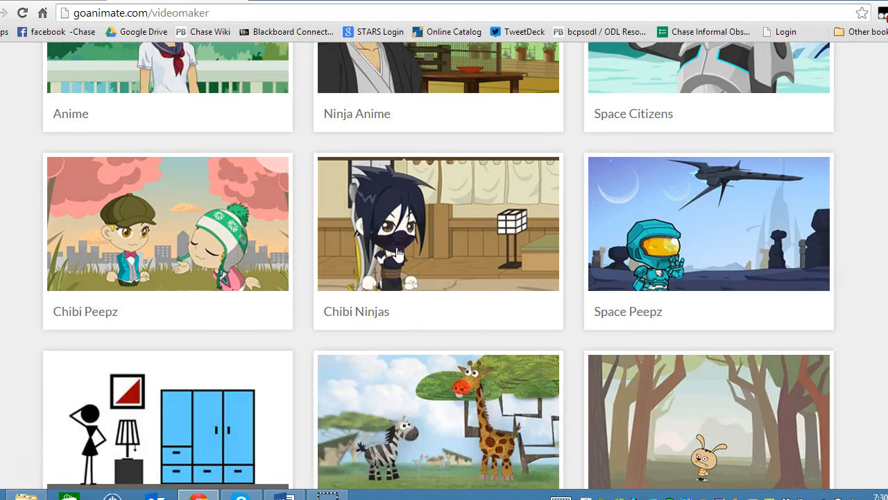
scroll(397, 254, "up", 2)
scroll(399, 254, "up", 2)
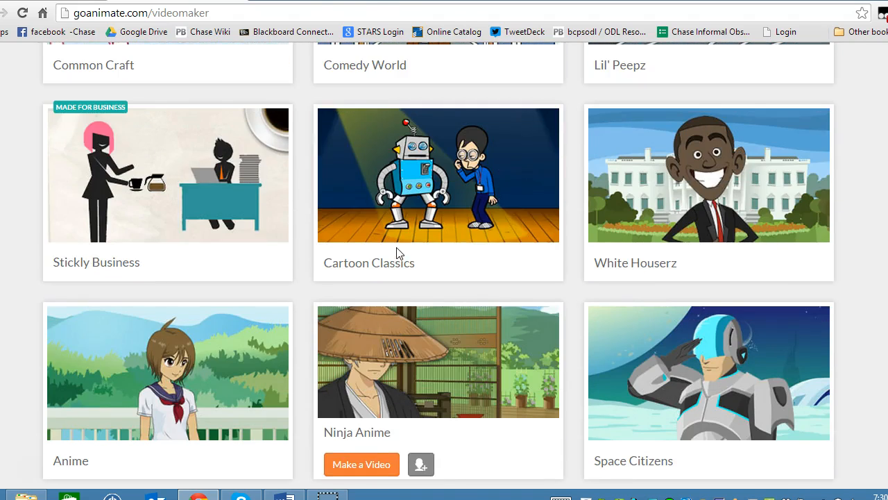
scroll(399, 254, "up", 5)
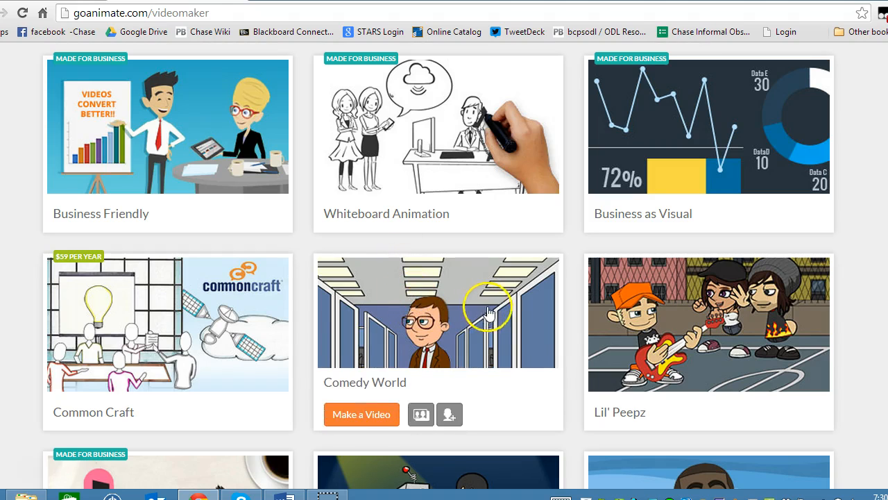
Step: Start a new video with the Comedy World theme and skip the getting-started tutorial
mouse_move(480, 338)
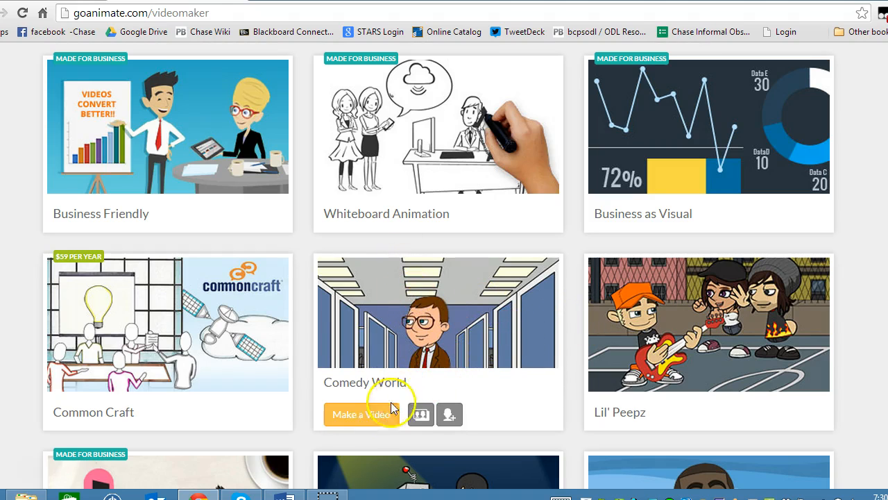
left_click(370, 415)
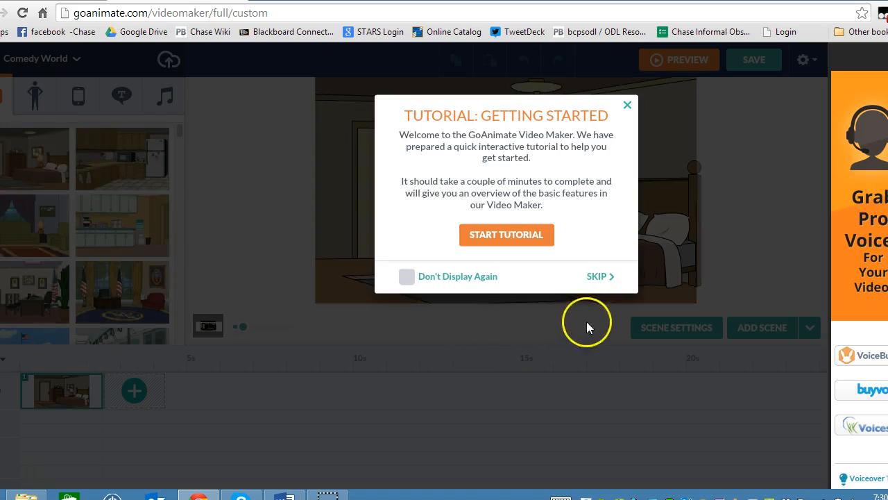
left_click(598, 278)
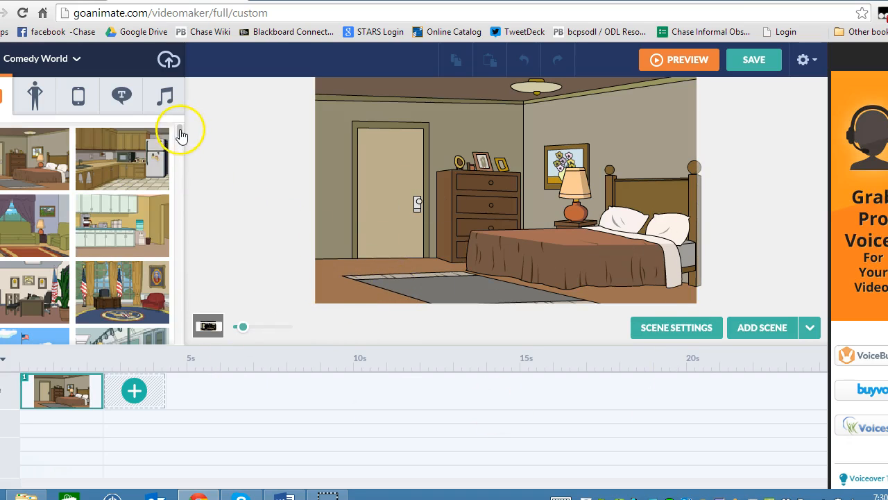
Step: Set the school hallway with lockers as the background of the first scene
left_click_drag(181, 134, 178, 154)
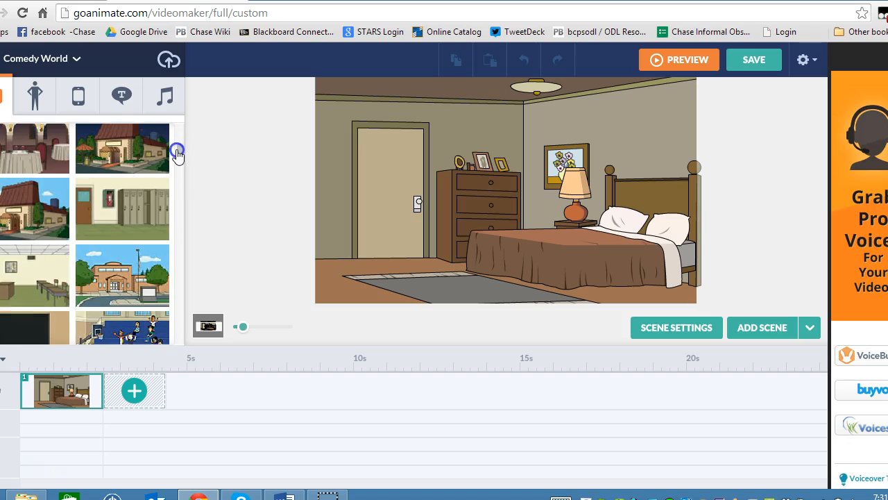
left_click(154, 210)
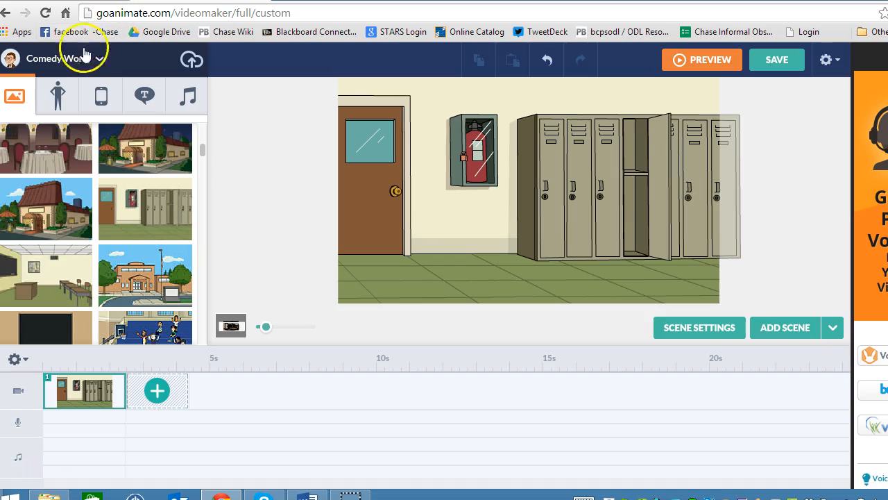
Step: Switch to the Politics & Celebrity assets and change the scene background to Police station (exterior)
left_click(101, 61)
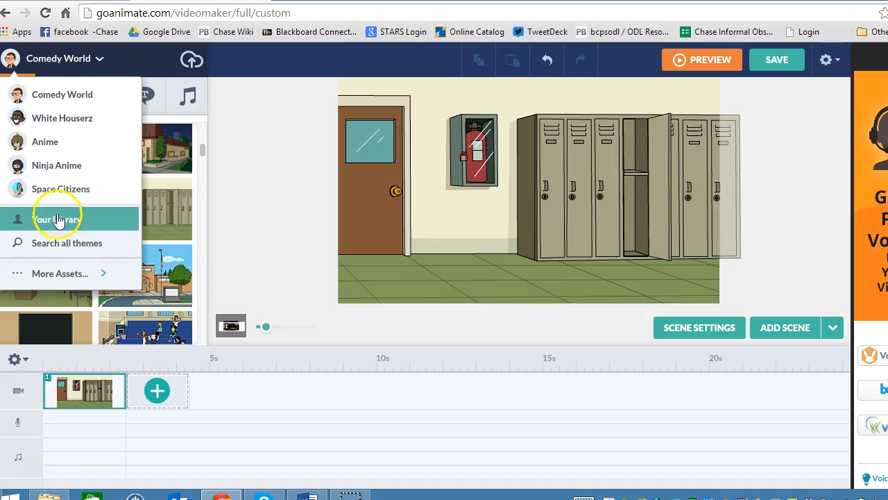
left_click(81, 277)
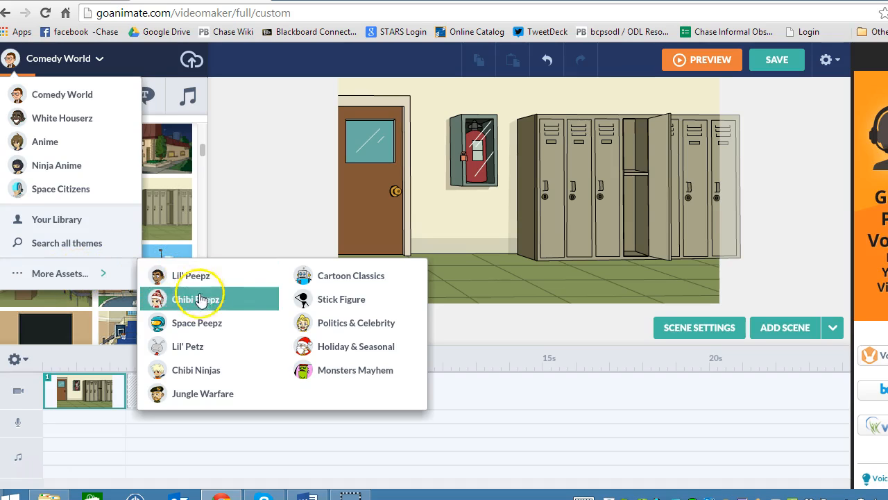
left_click(357, 324)
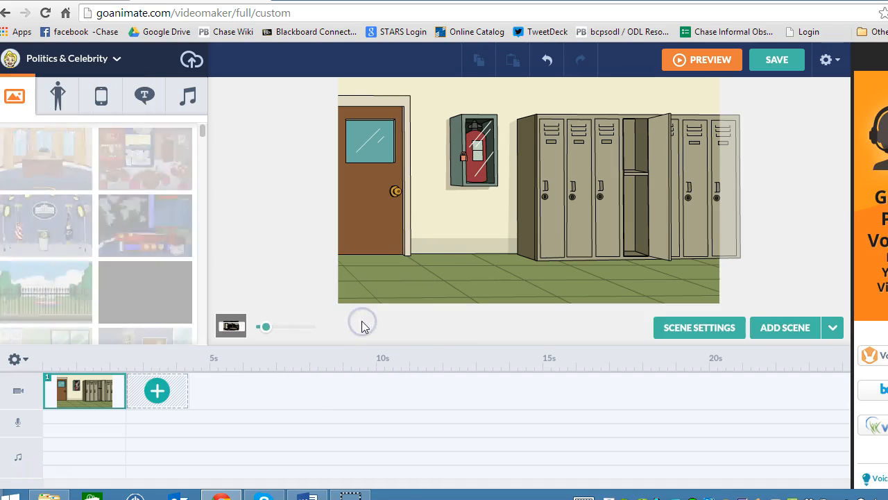
left_click_drag(199, 132, 201, 164)
left_click(162, 254)
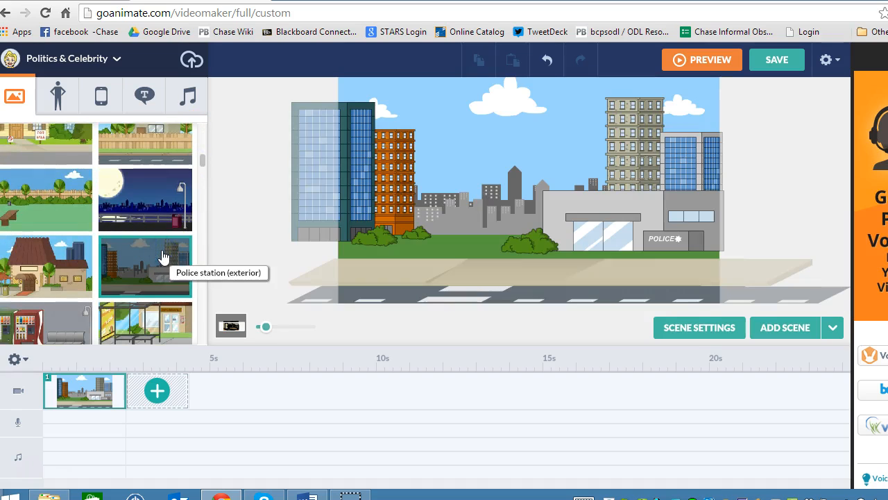
left_click(152, 220)
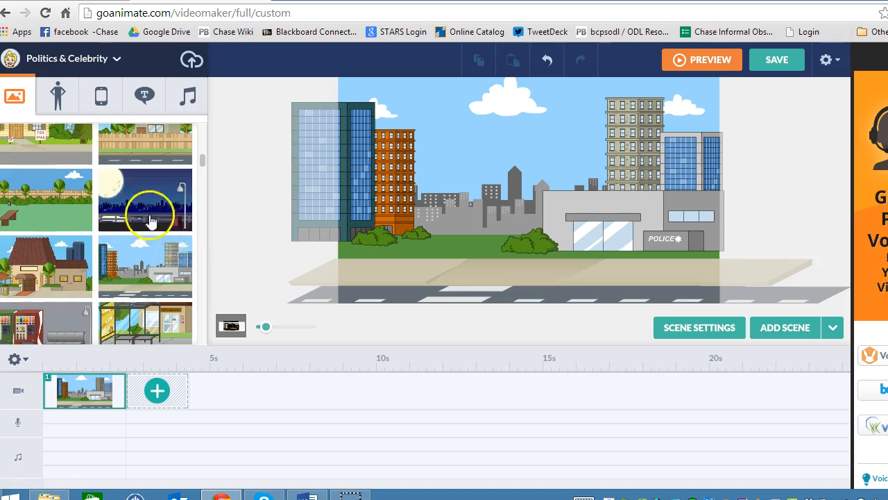
Step: Return to the Comedy World assets and set the scene background to the school hallway with lockers
left_click(117, 60)
left_click(75, 94)
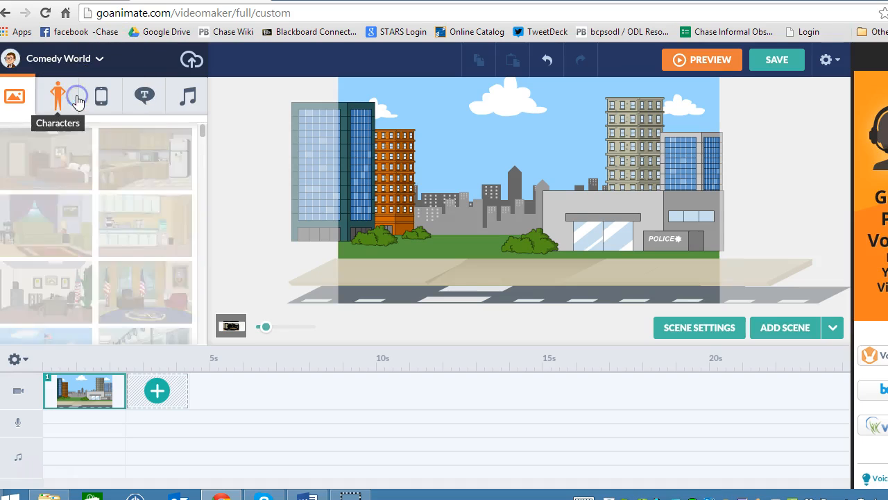
left_click_drag(202, 139, 201, 148)
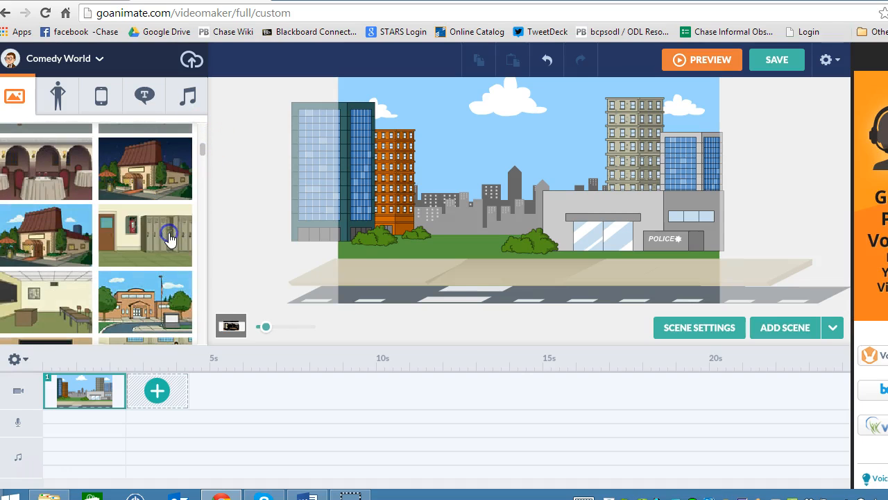
left_click(169, 236)
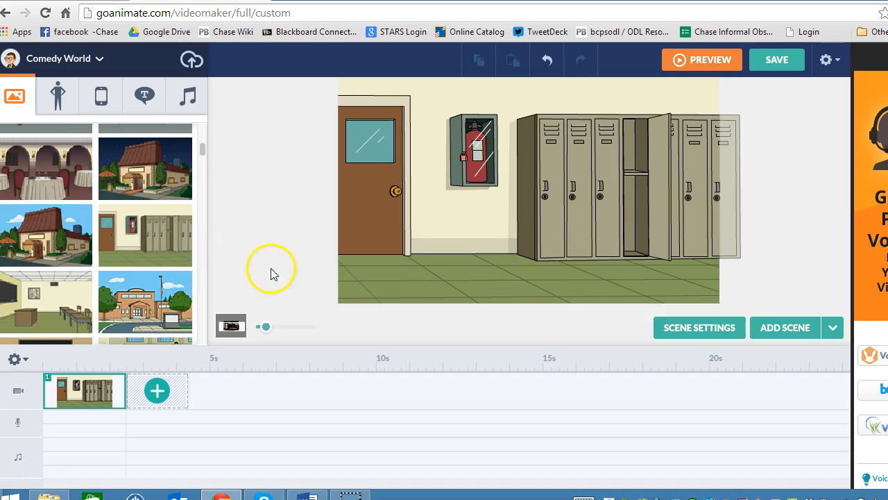
Step: Add the custom character in the red hoodie and place him standing in front of the open locker
left_click(61, 102)
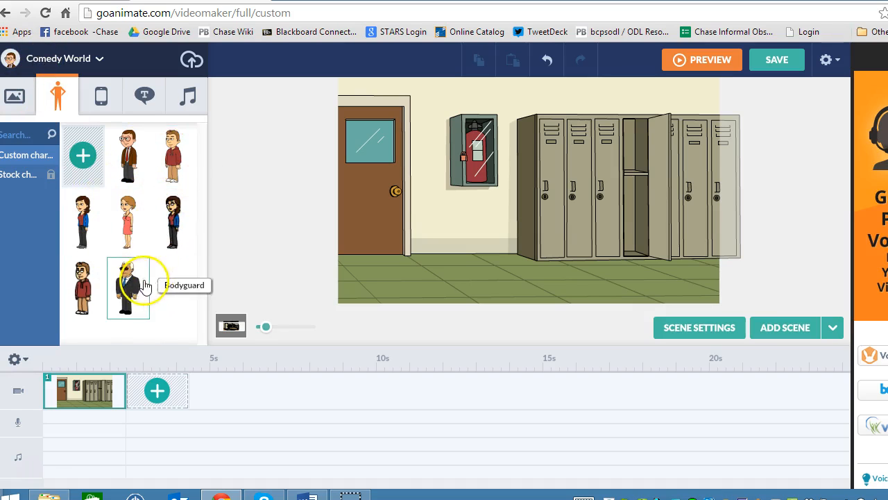
left_click_drag(173, 148, 601, 272)
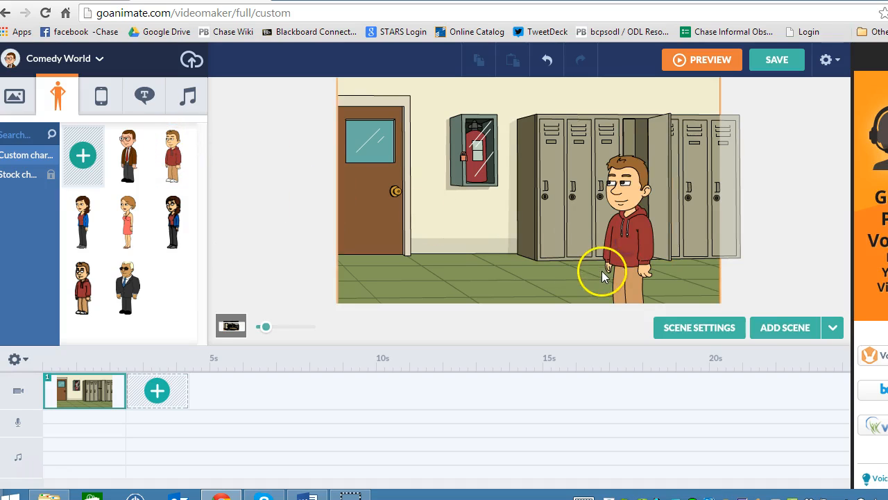
left_click(615, 200)
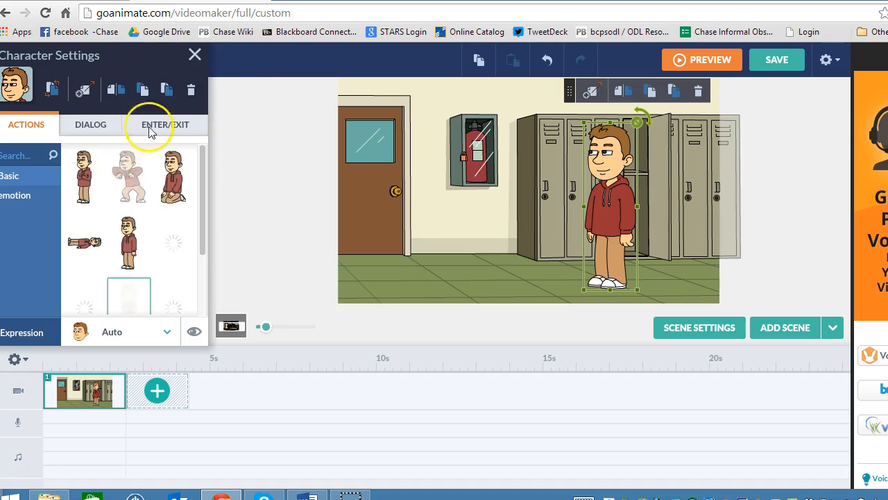
left_click(197, 56)
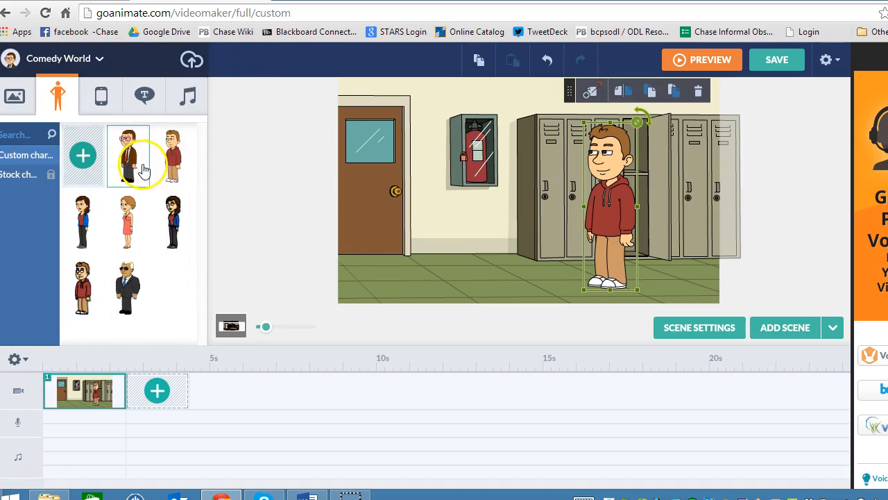
Step: Add the Barack character from the Politics & Celebrity assets and place him between the door and the fire extinguisher
left_click(80, 59)
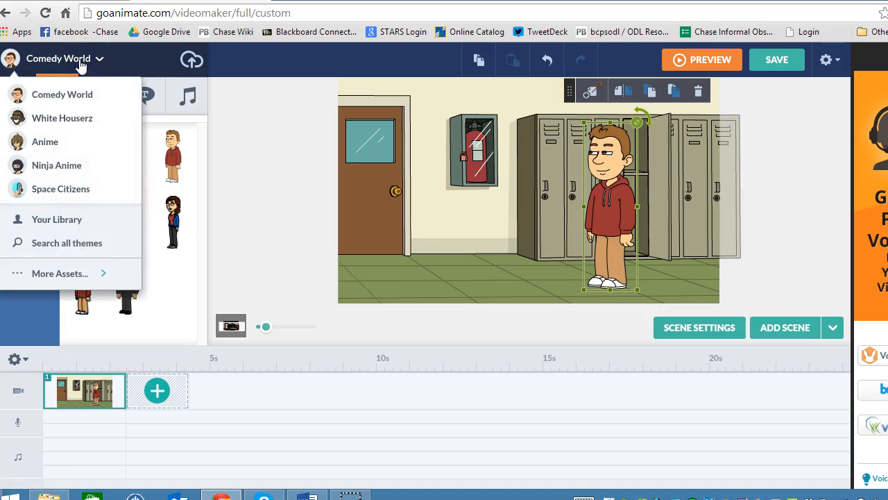
left_click(76, 116)
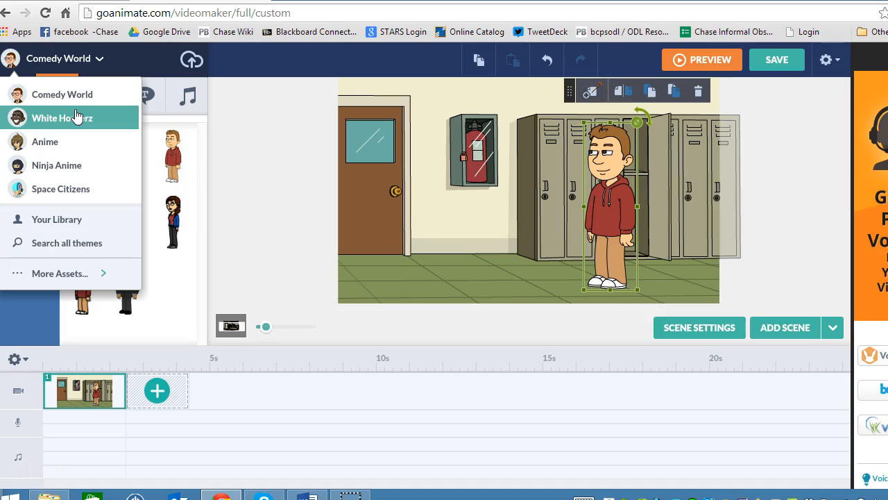
mouse_move(71, 271)
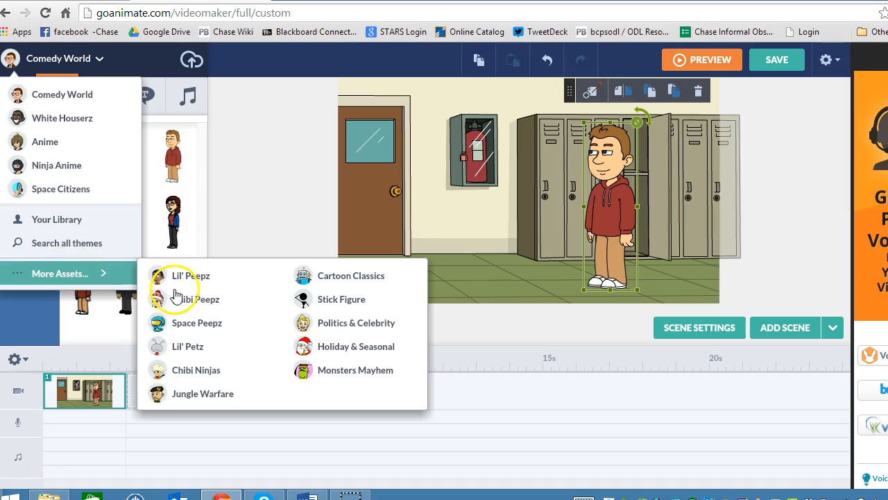
left_click(374, 326)
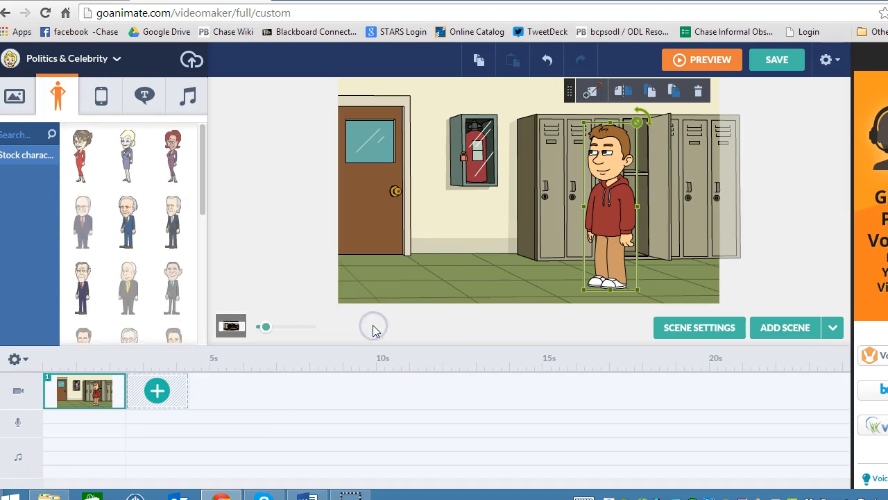
scroll(201, 201, "down", 1)
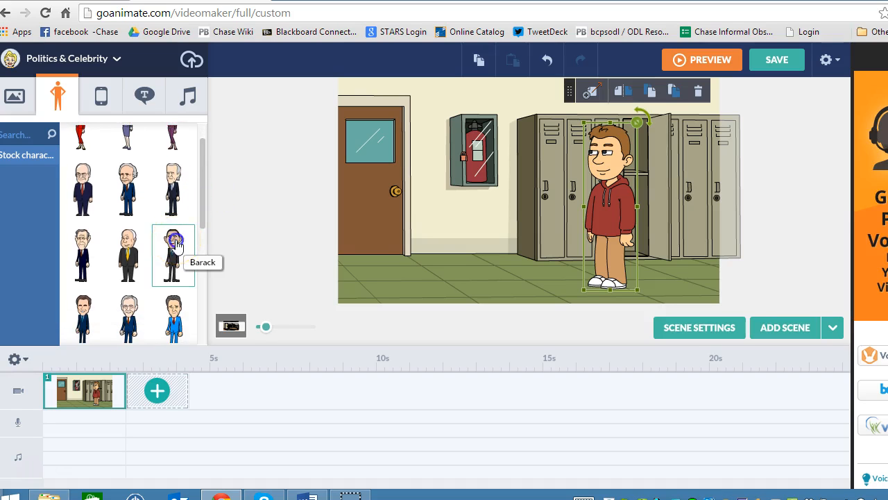
left_click(175, 241)
left_click_drag(529, 142, 404, 174)
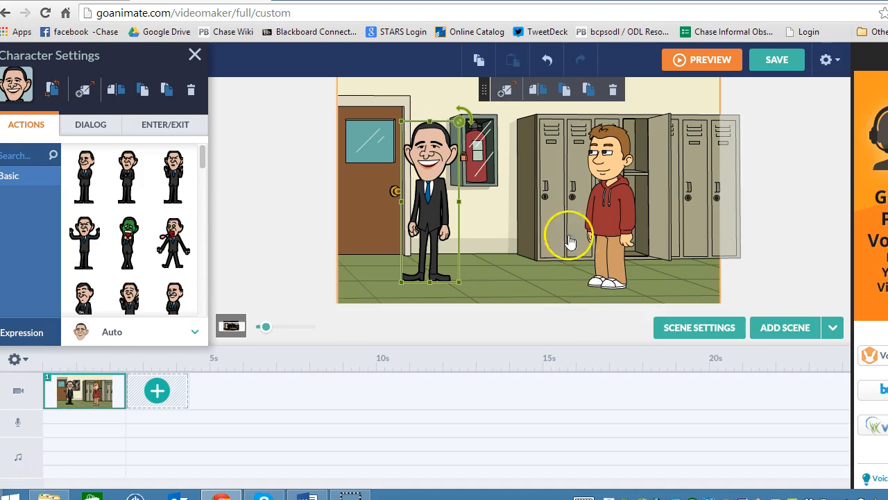
Step: Apply the Disco action to the Barack character in the hallway scene
left_click(606, 179)
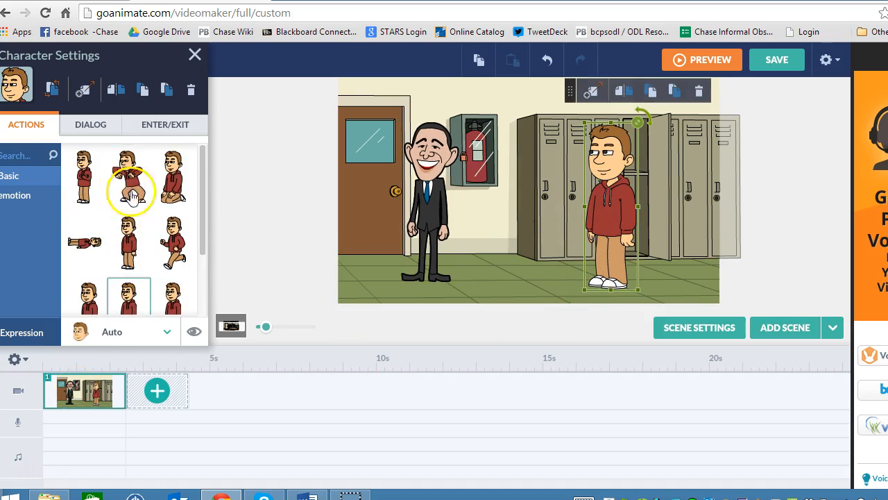
left_click(427, 167)
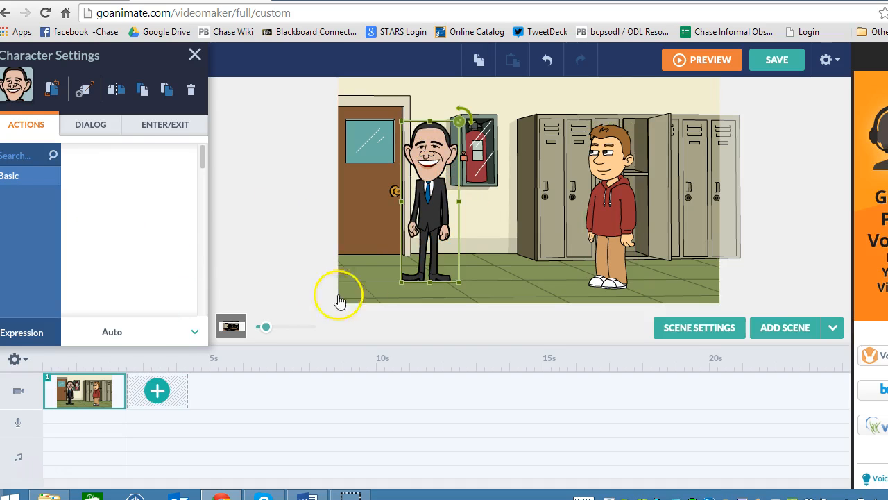
left_click(620, 168)
left_click(425, 186)
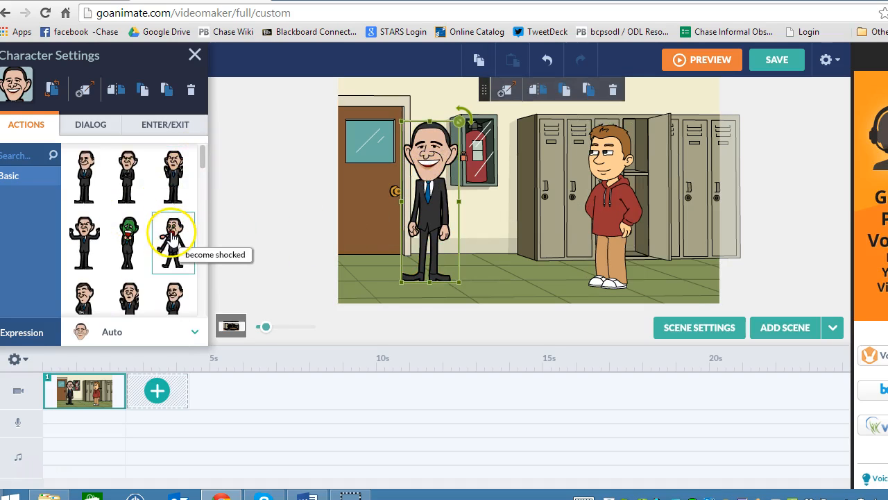
left_click_drag(199, 166, 199, 202)
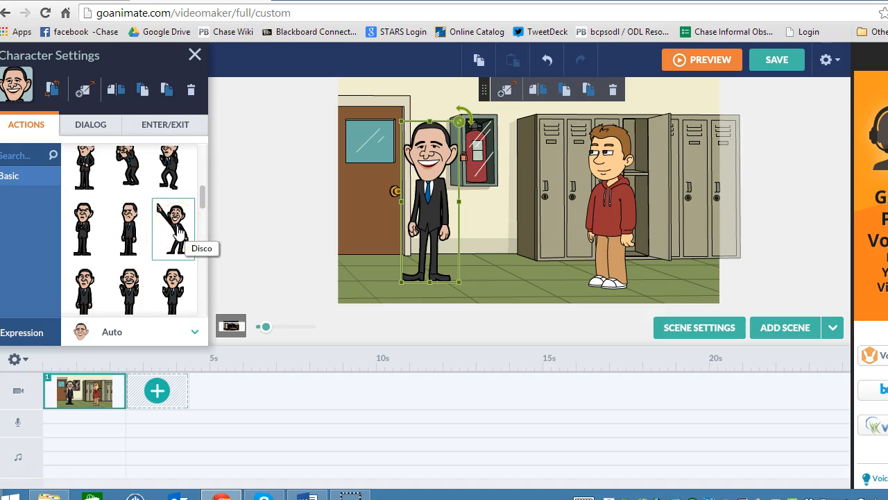
left_click(178, 233)
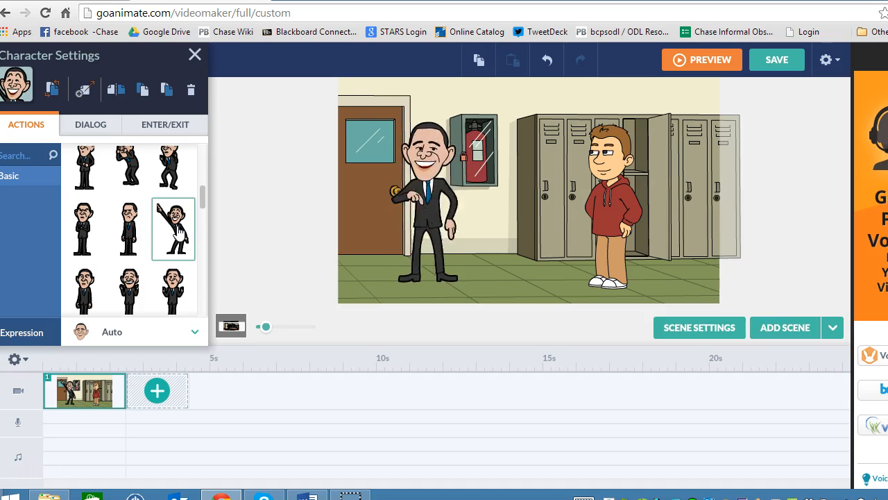
Step: Give the Barack character the text-to-speech line "Chase Elementary is a cool school" in the male English voice David
left_click(95, 129)
left_click(436, 154)
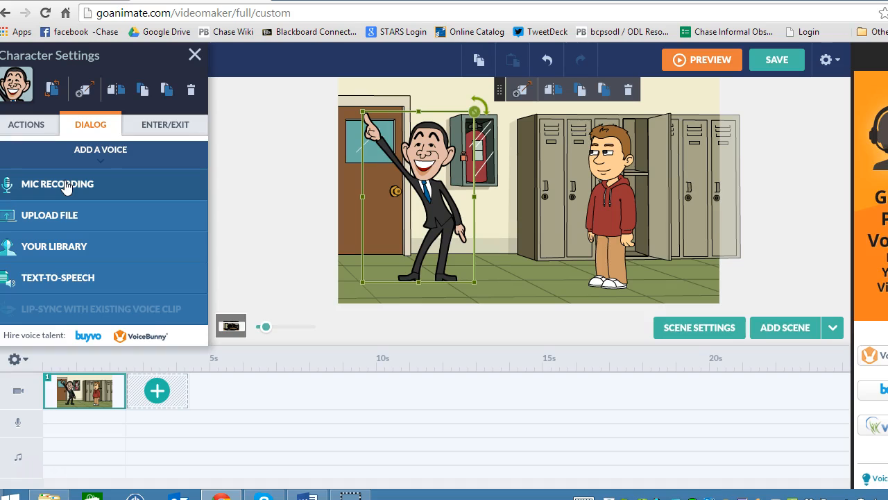
left_click(69, 279)
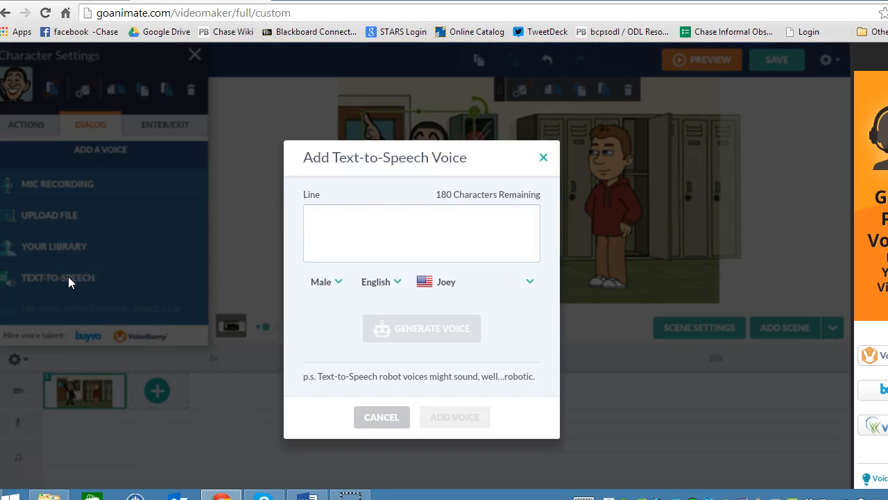
left_click(530, 282)
left_click(534, 388)
left_click_drag(534, 390, 540, 324)
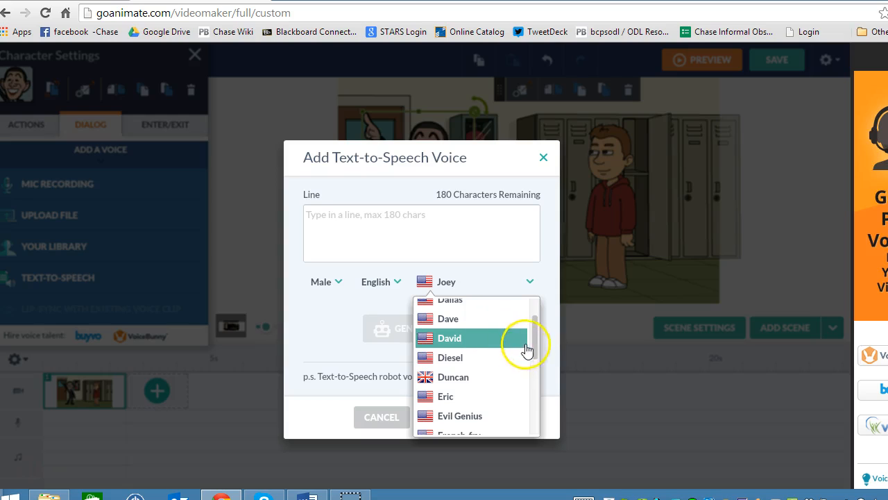
left_click(465, 340)
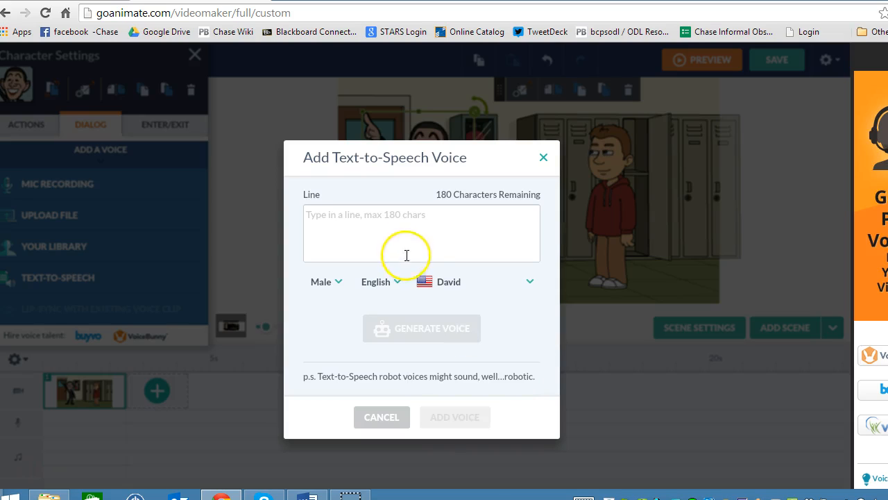
type("Chase Elementary is a cool school")
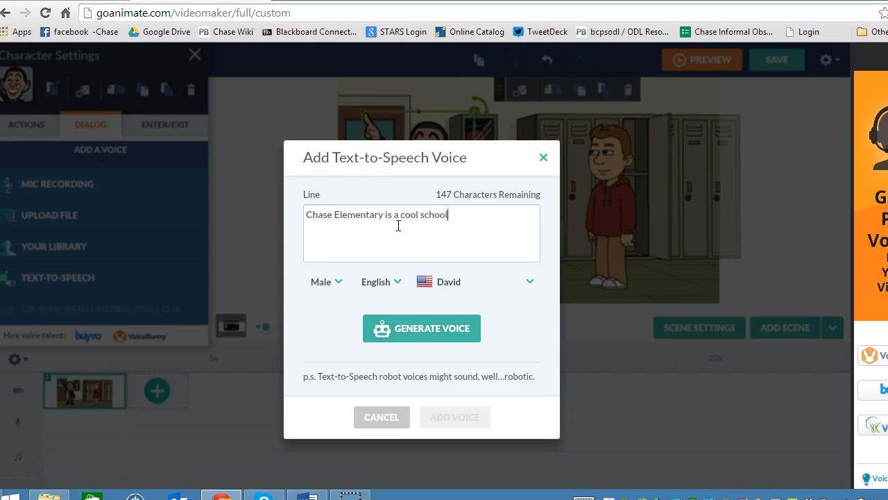
left_click(446, 331)
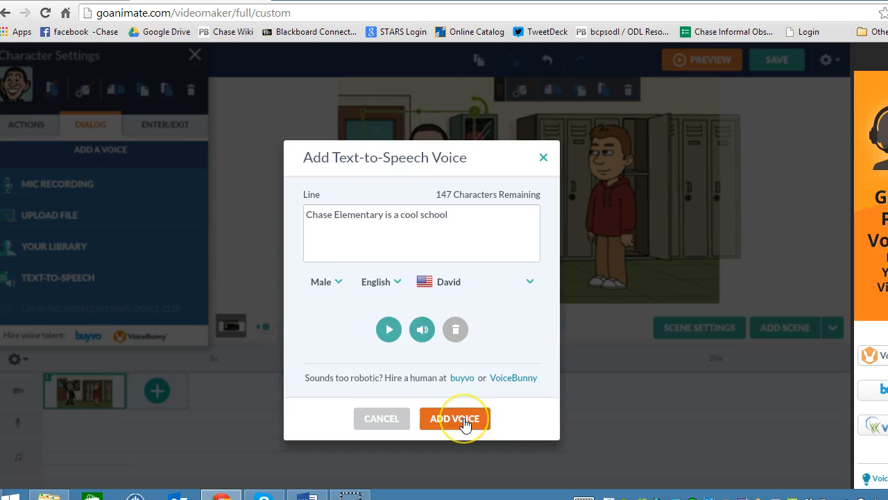
left_click(458, 418)
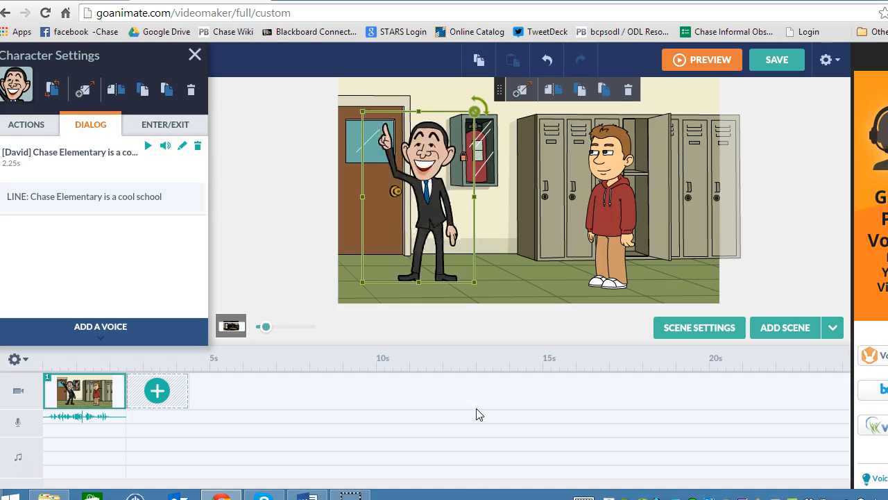
Step: Change the action of the character in the red hoodie to the kneeling pose
left_click(608, 162)
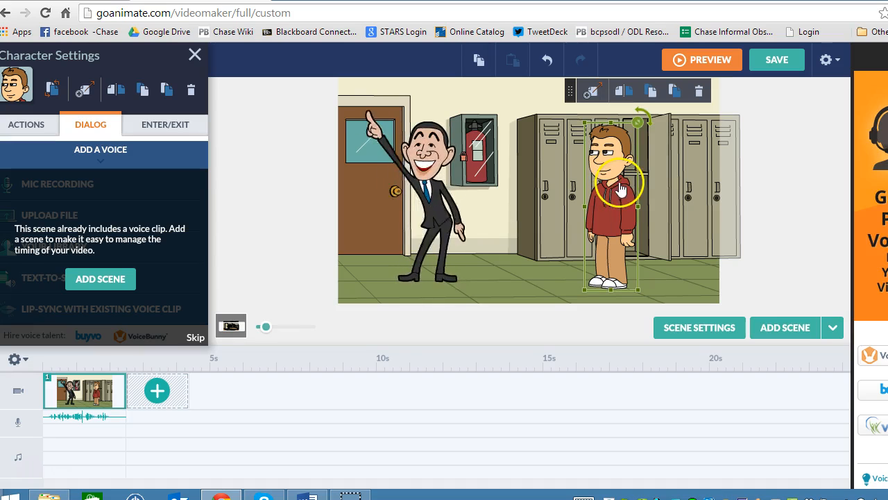
left_click(40, 131)
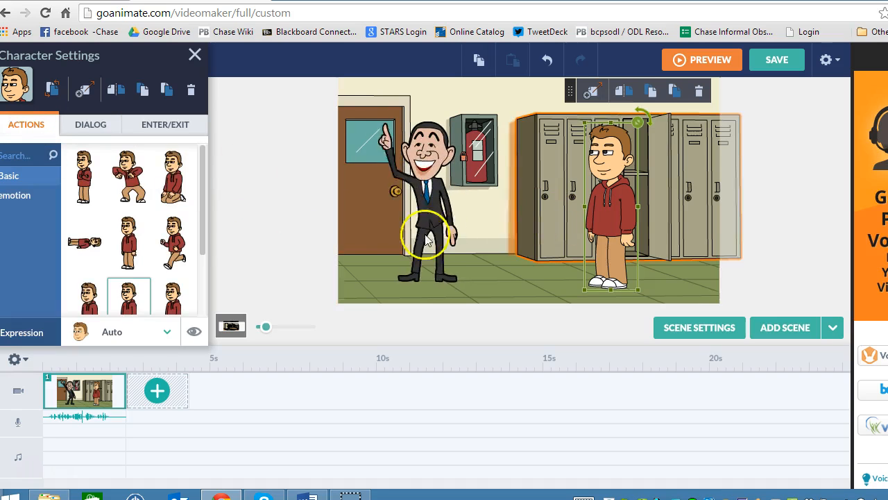
left_click(174, 185)
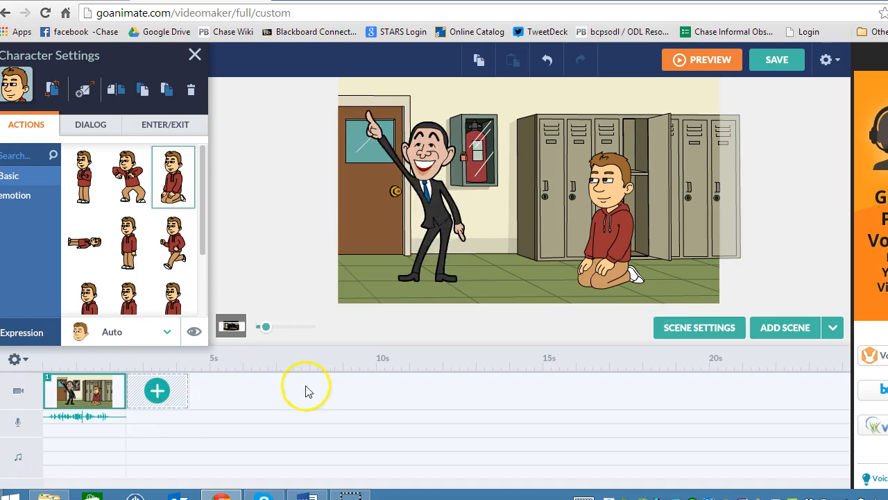
Step: Add a second scene and move the Barack character slightly closer to the door, away from the fire extinguisher
left_click(158, 391)
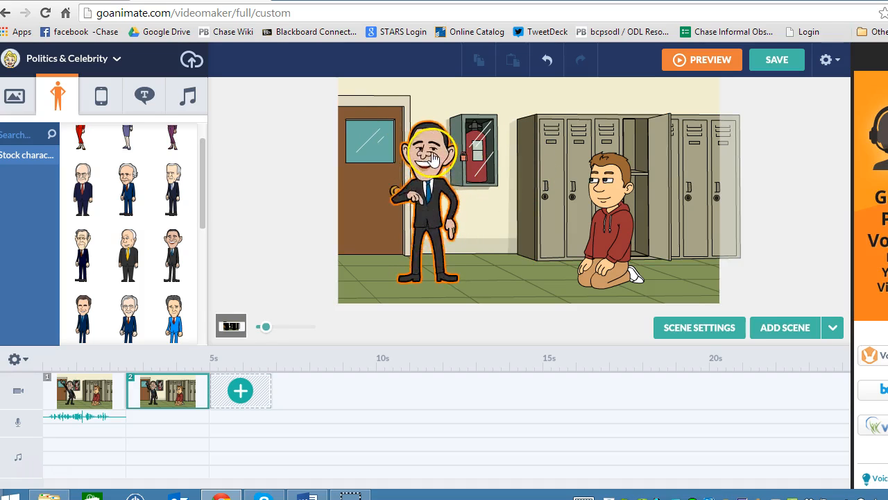
left_click(406, 161)
left_click_drag(406, 162, 399, 155)
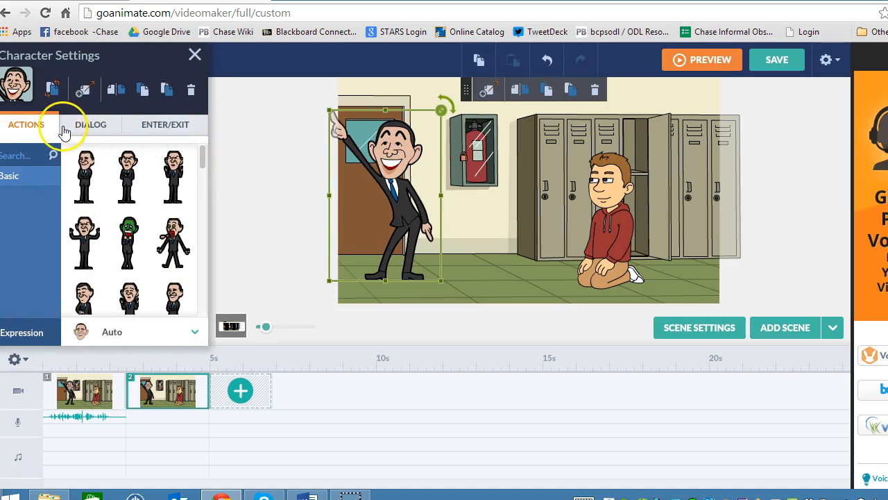
Step: Give the Barack character in the second scene the crossed-arms standing action and the Angry facial expression
left_click(90, 170)
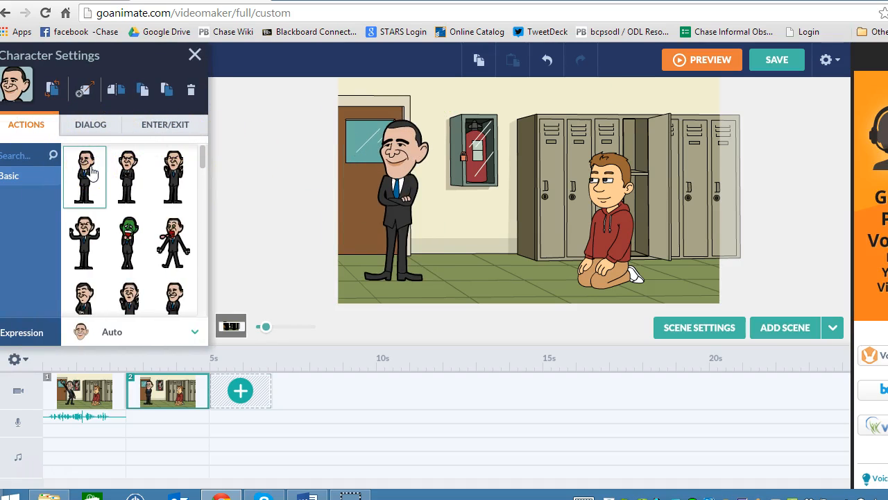
left_click(195, 331)
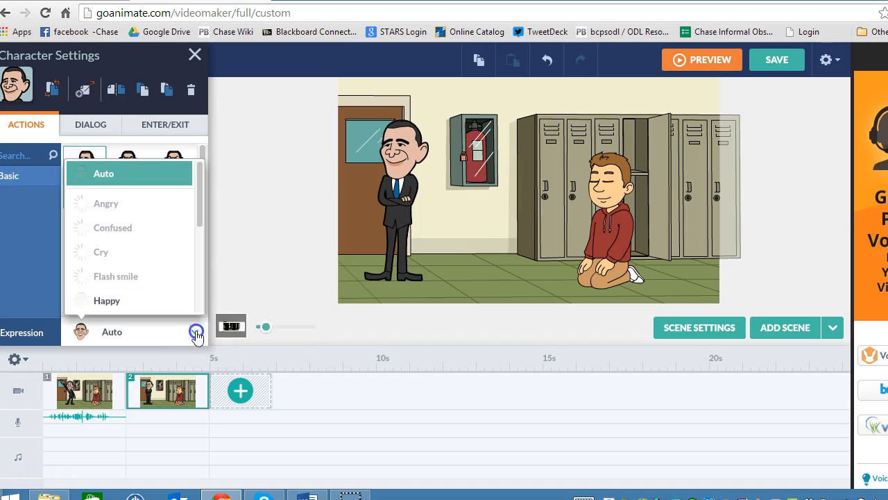
left_click(195, 333)
left_click(415, 161)
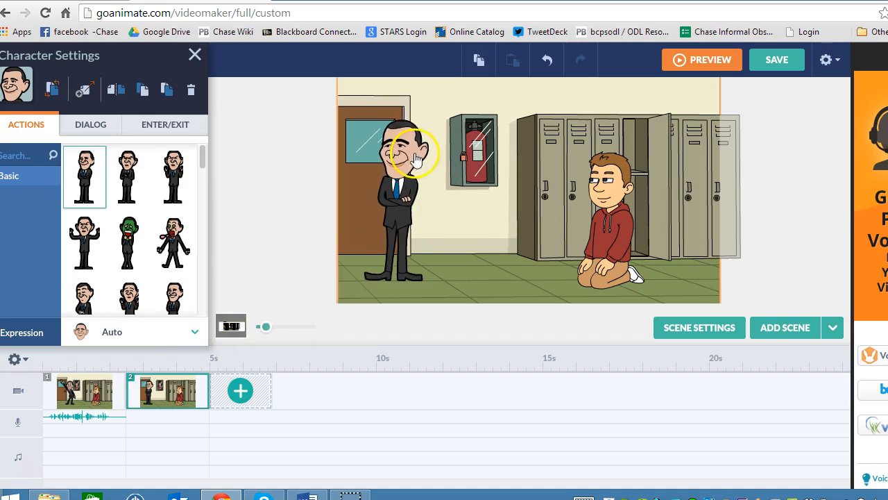
left_click(231, 316)
left_click(406, 152)
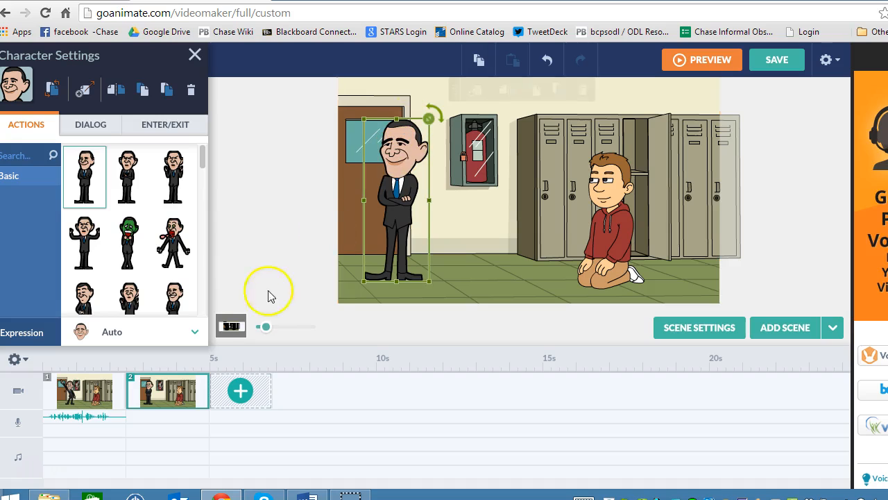
left_click(193, 336)
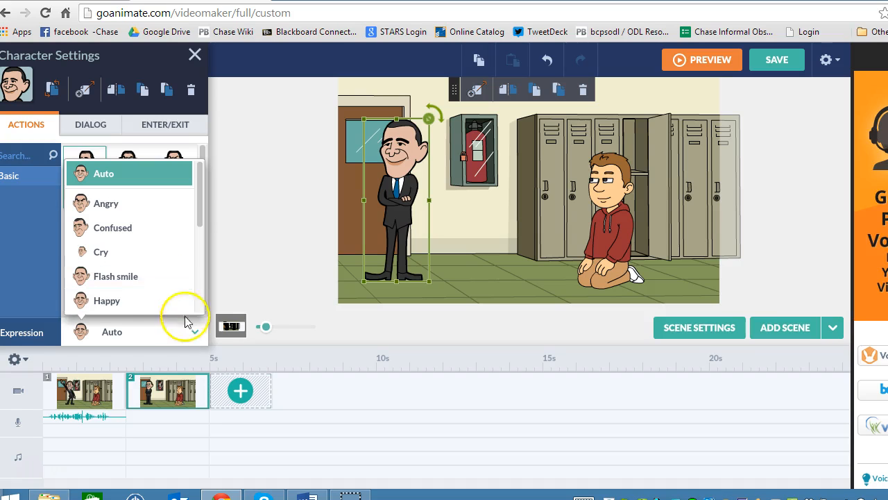
left_click(109, 203)
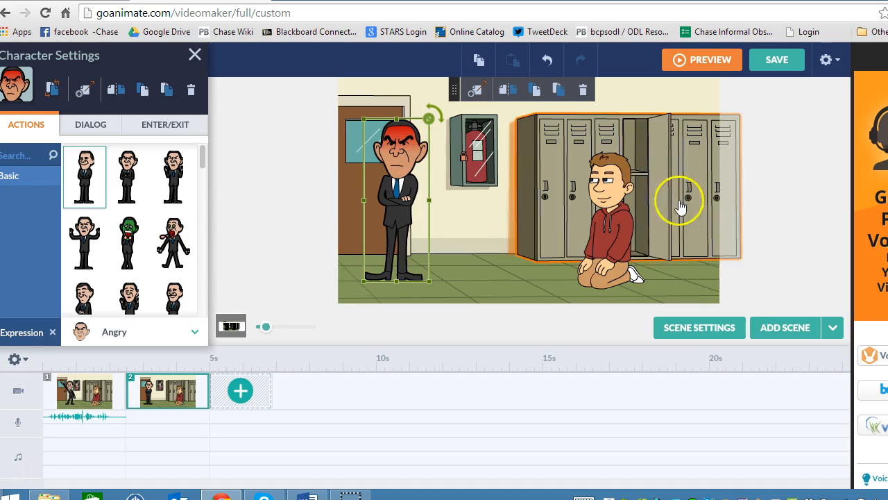
Step: Give the kneeling character in the second scene the text-to-speech line "I do not like basketball" in the voice Lawrence
left_click(608, 186)
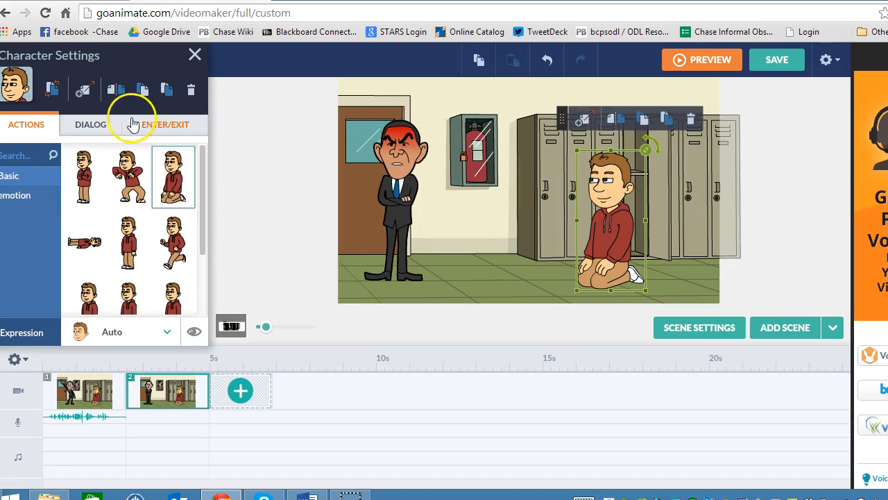
left_click(90, 131)
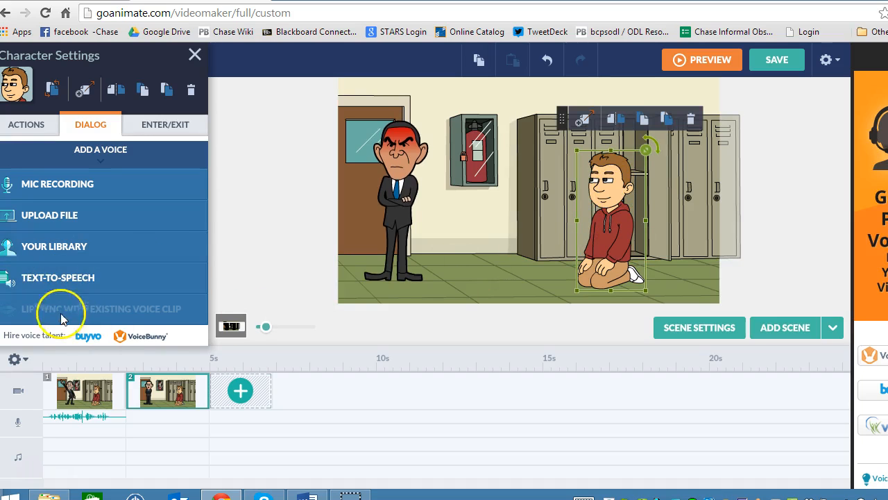
left_click(40, 284)
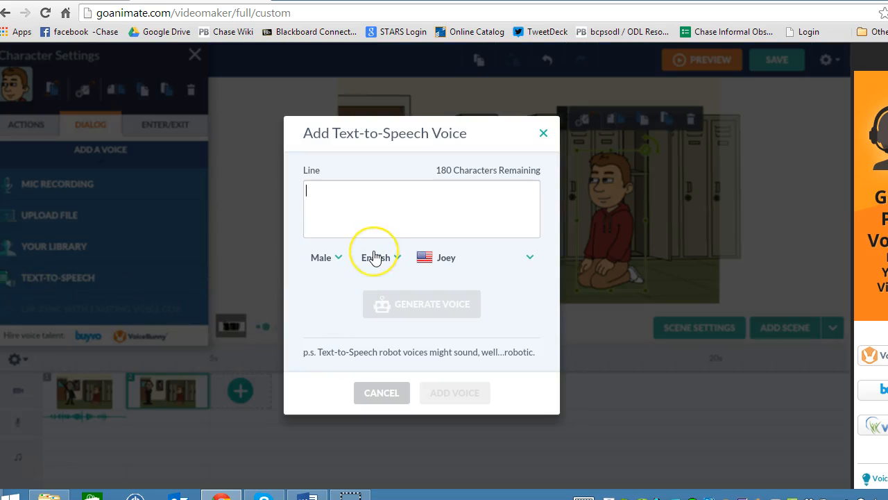
type("I do not like basketball")
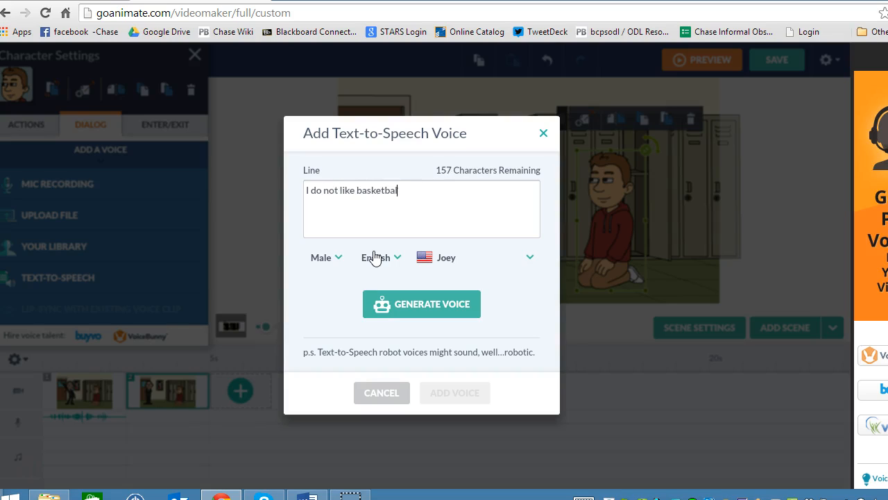
left_click(528, 258)
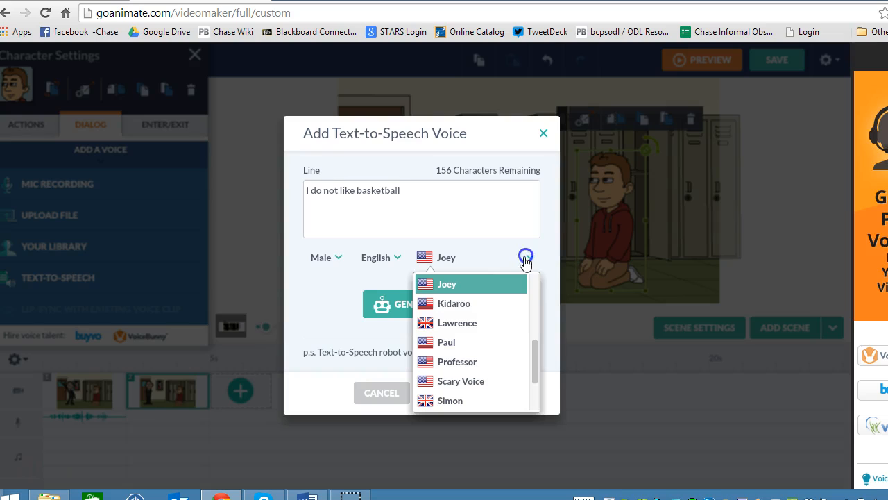
left_click(448, 325)
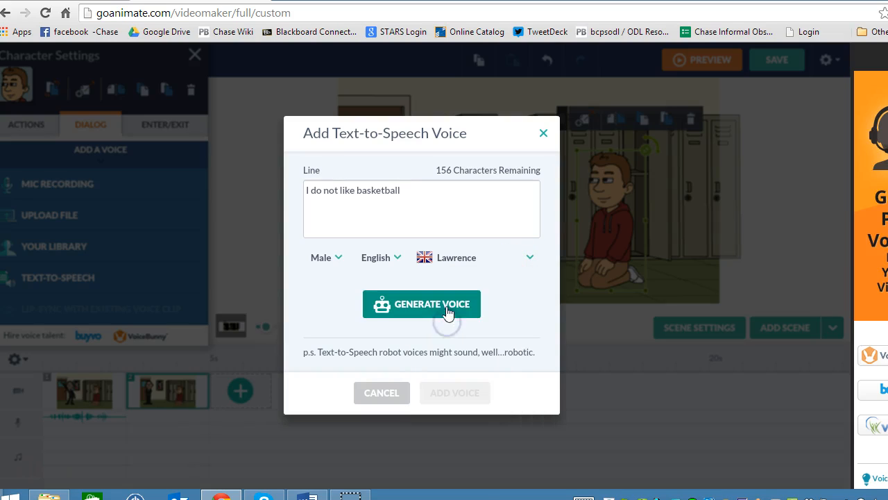
left_click(447, 307)
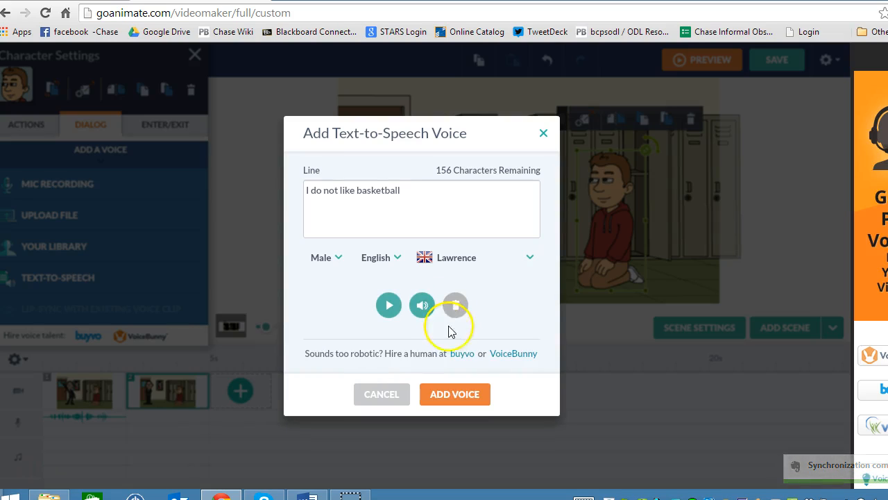
left_click(458, 396)
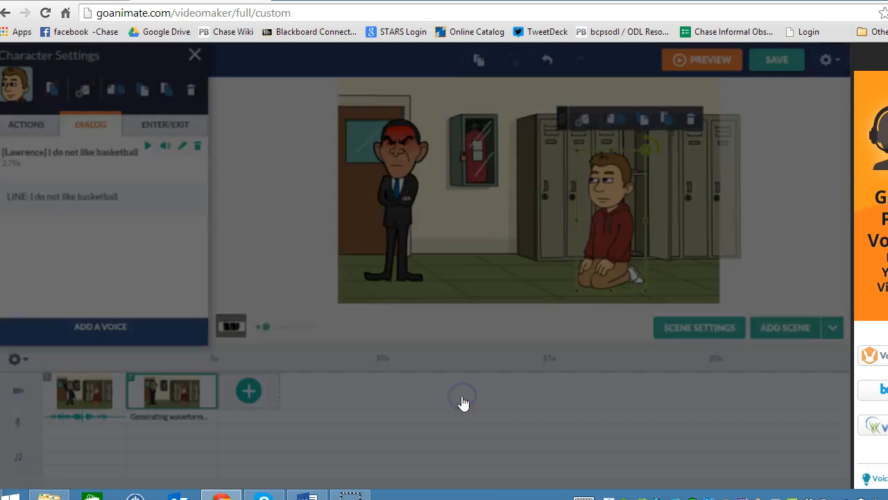
Step: Close the character settings and open the media import area for uploading files to the library
left_click(416, 174)
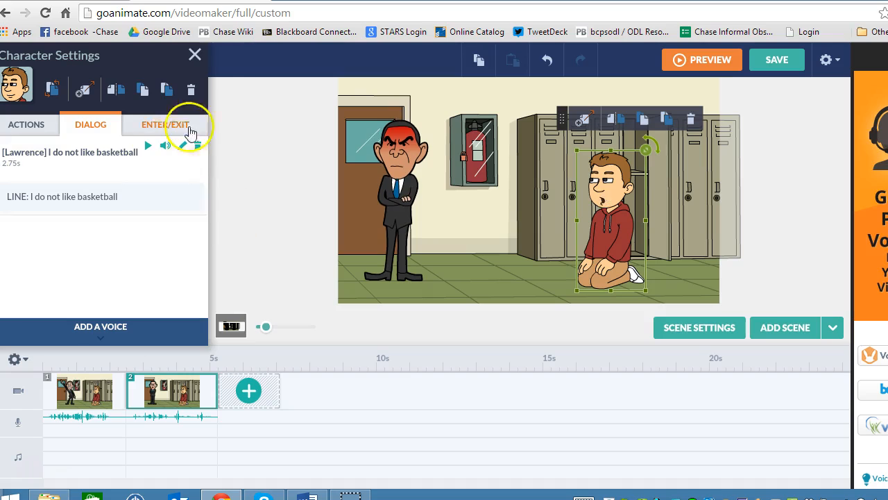
left_click(195, 57)
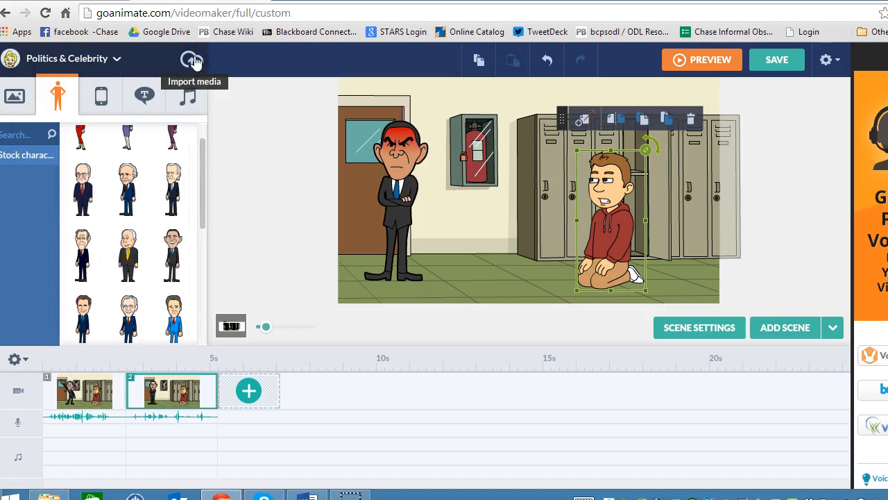
left_click(197, 81)
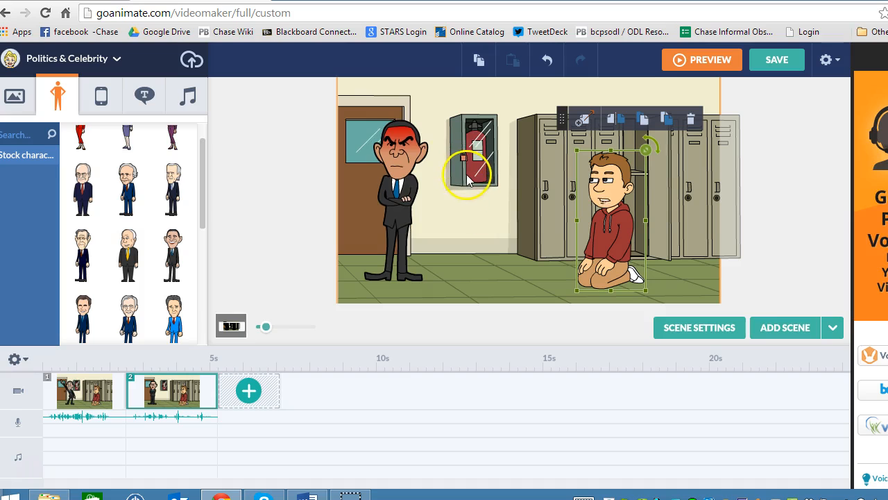
left_click(192, 63)
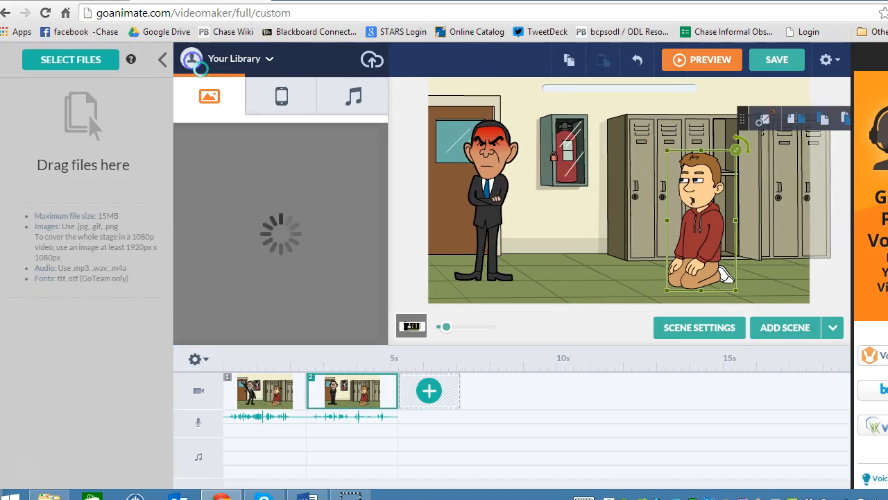
Step: Import CHASE LIGHTHOUSE.jpg from the desktop into the library as a prop
left_click(79, 61)
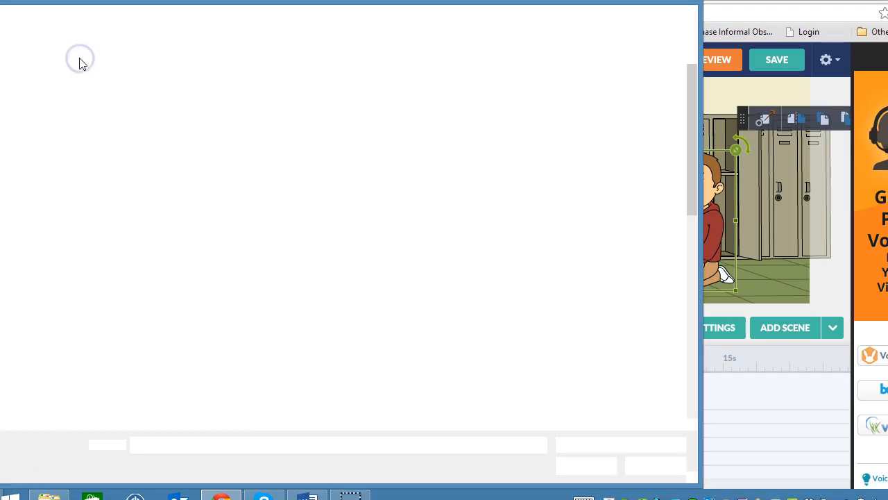
left_click(691, 380)
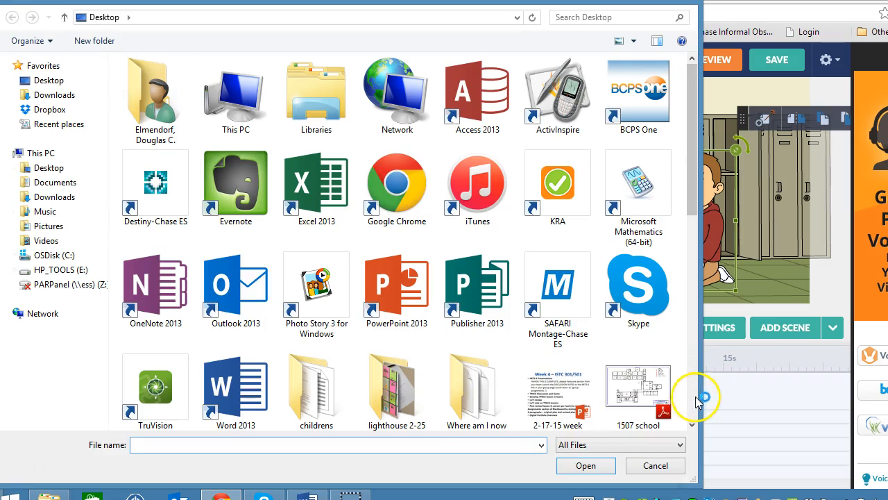
scroll(696, 402, "down", 10)
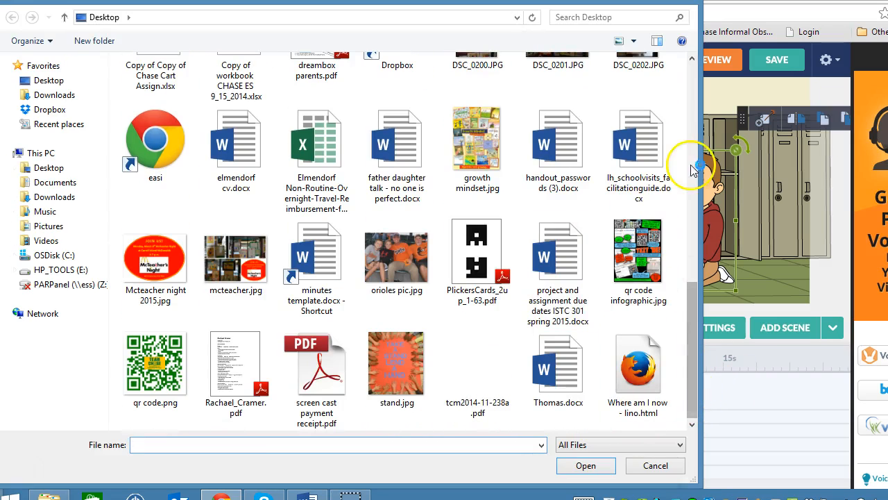
left_click(692, 78)
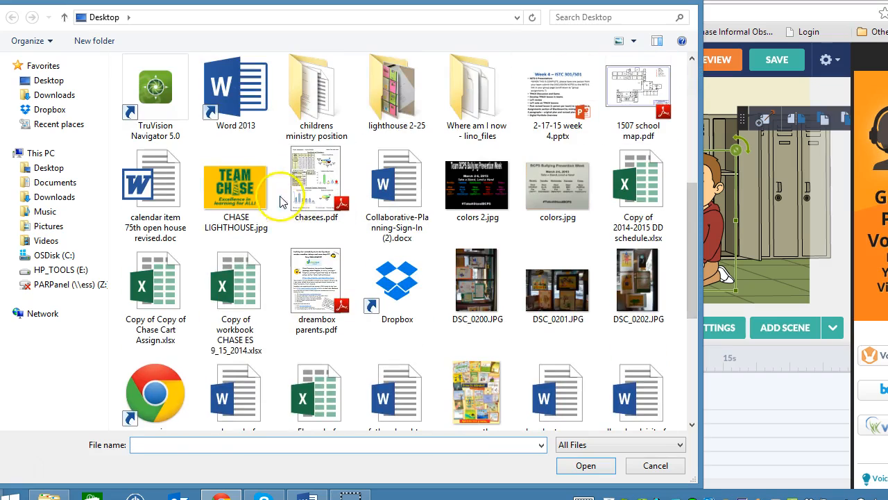
double_click(253, 187)
left_click(88, 138)
left_click(88, 131)
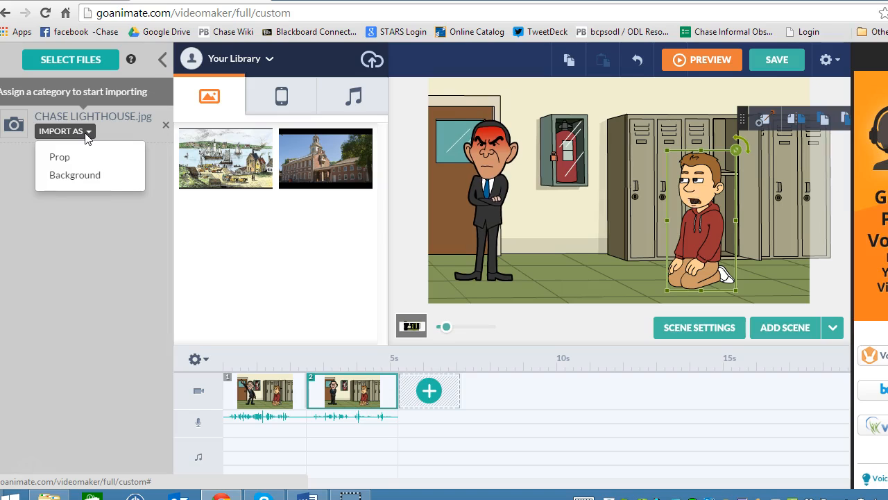
left_click(61, 158)
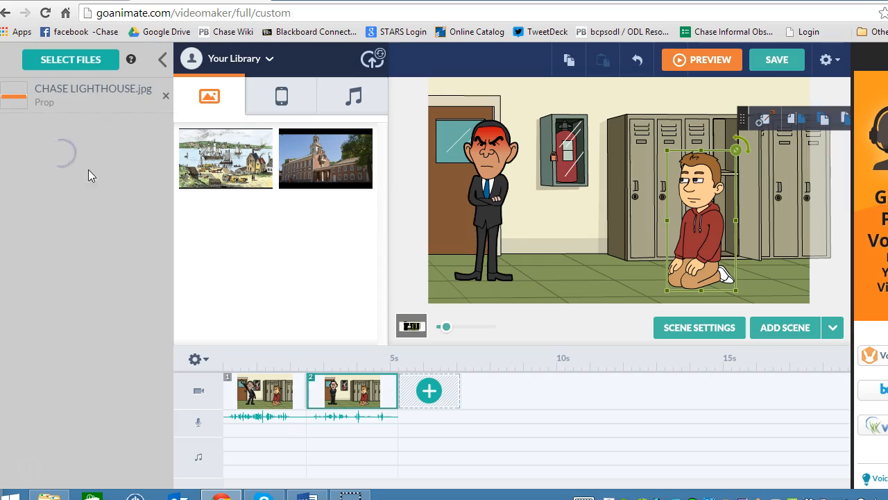
left_click(491, 215)
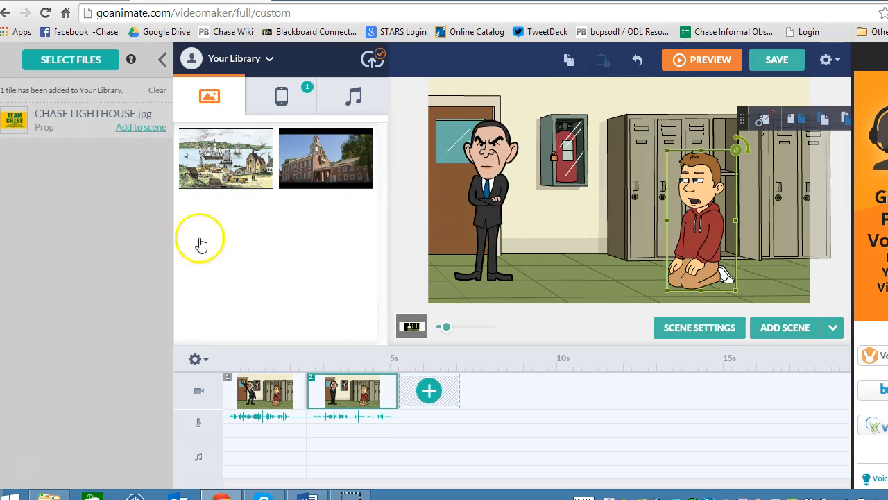
Step: Add the imported Team Chase logo to the second scene and shrink it to fit between the two characters
left_click(141, 127)
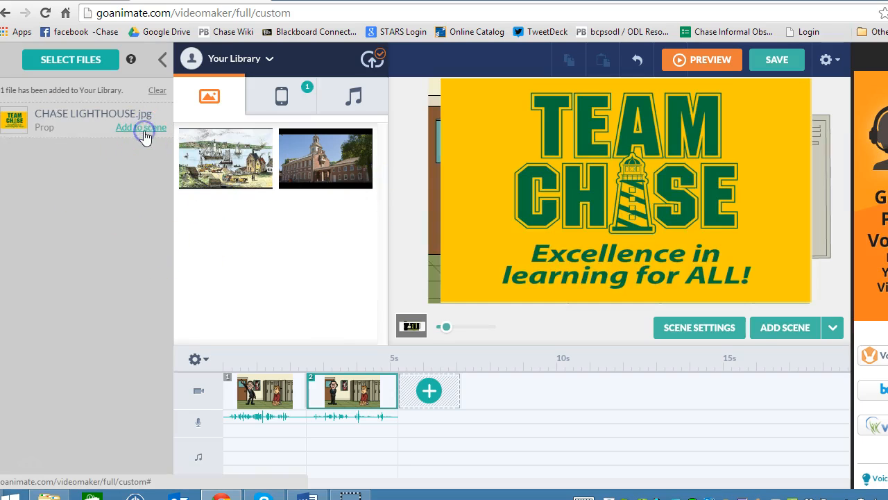
left_click(680, 227)
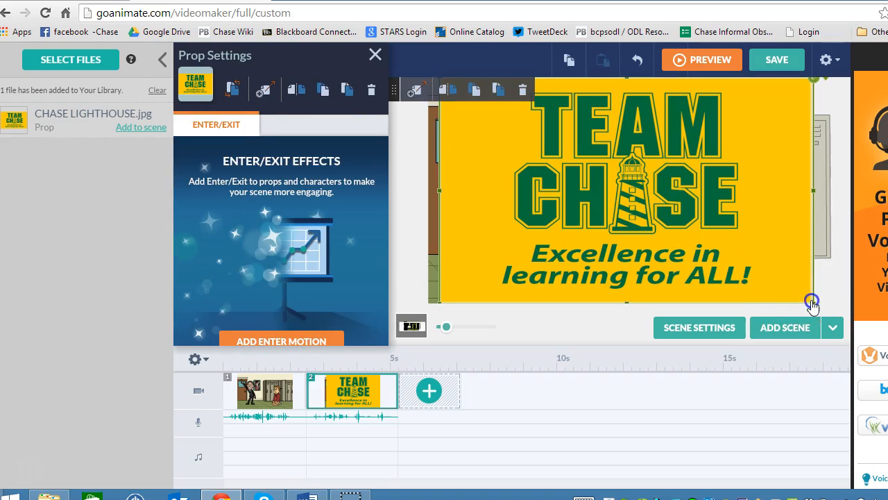
left_click_drag(812, 301, 744, 254)
left_click(780, 131)
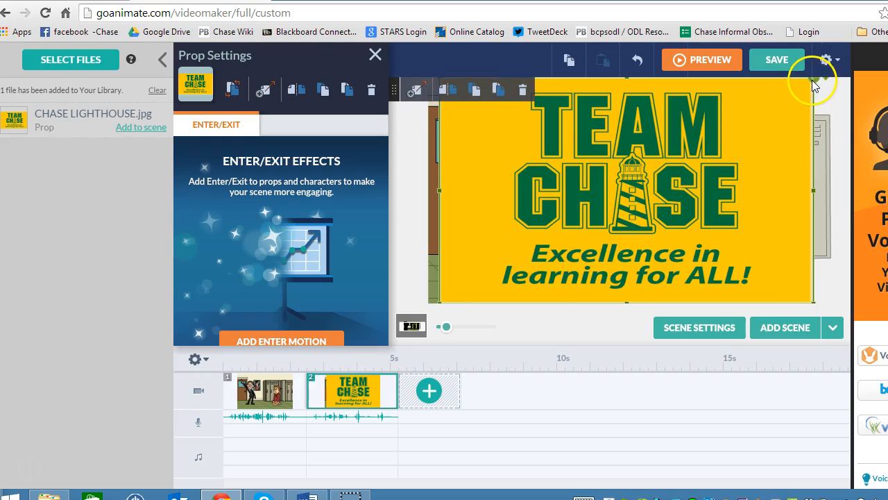
left_click(813, 305)
left_click(640, 213)
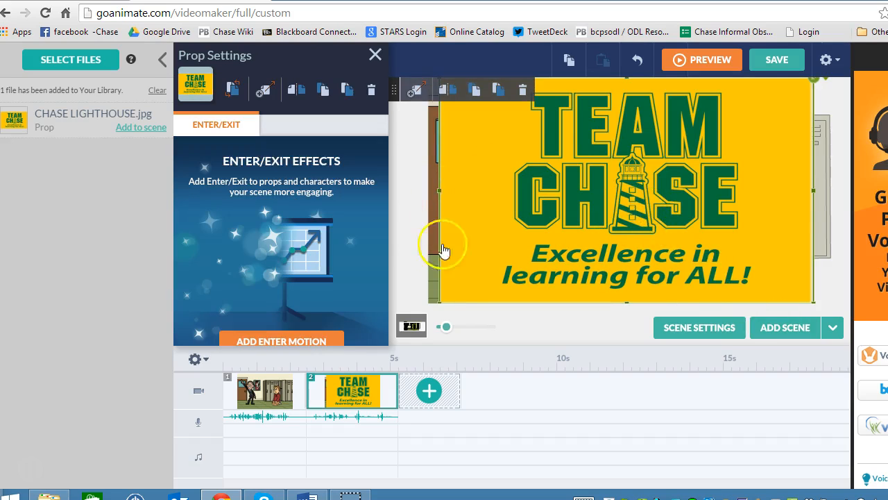
left_click_drag(440, 303, 515, 258)
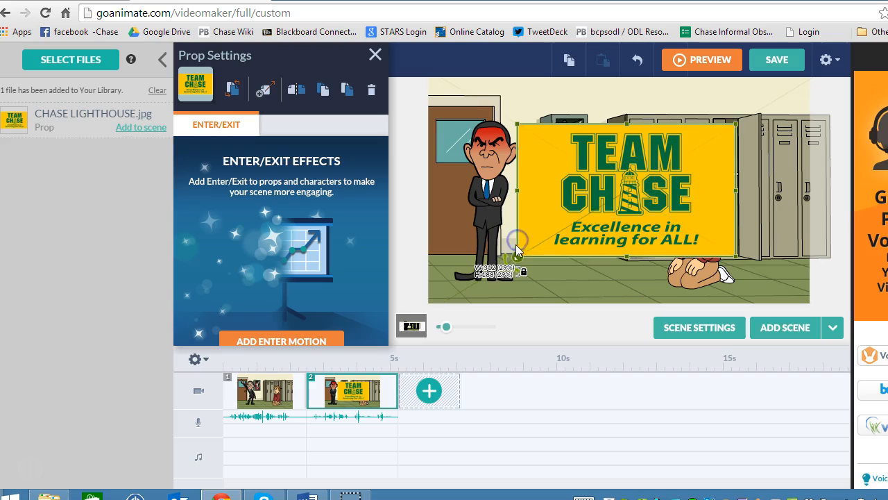
left_click_drag(739, 261, 679, 222)
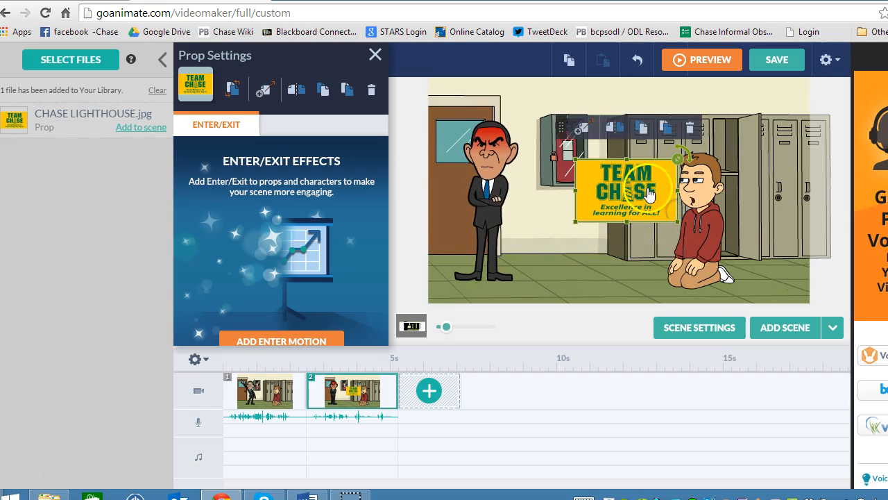
Step: Move the Team Chase logo over the fire extinguisher, enlarge it slightly and lower it below the extinguisher
left_click(546, 139)
left_click_drag(623, 186, 571, 144)
left_click(578, 146)
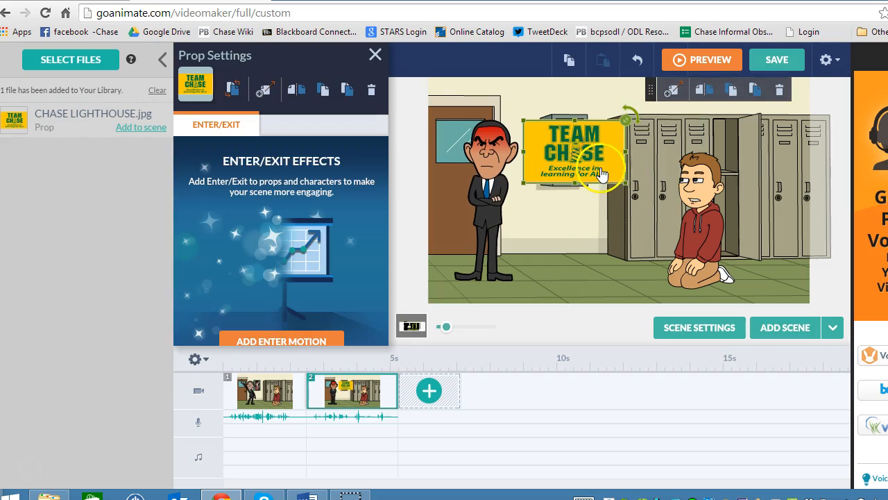
left_click_drag(627, 183, 637, 190)
left_click_drag(595, 153, 608, 207)
Step: Mirror the Team Chase logo horizontally and nudge the row of lockers slightly upward
left_click(566, 136)
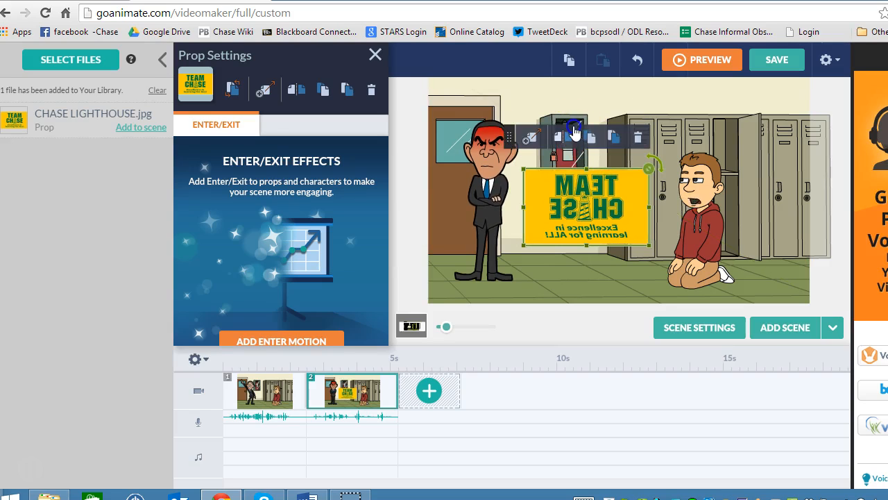
left_click(635, 104)
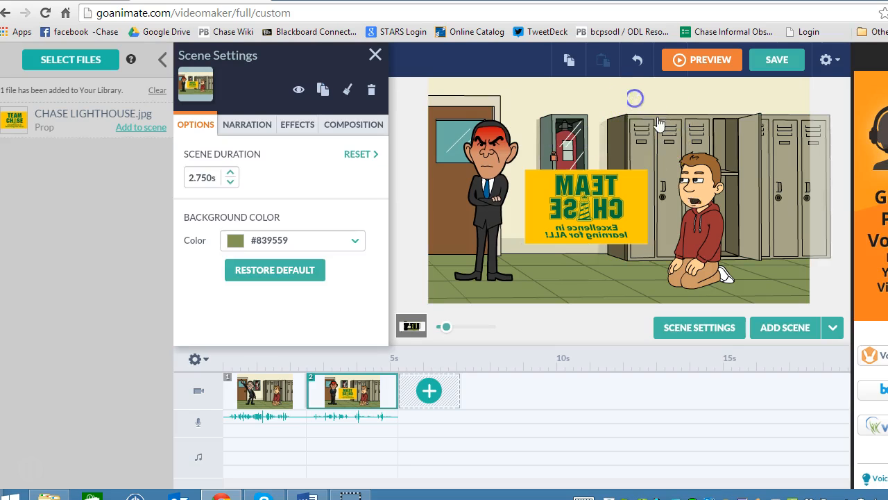
left_click_drag(668, 136, 689, 132)
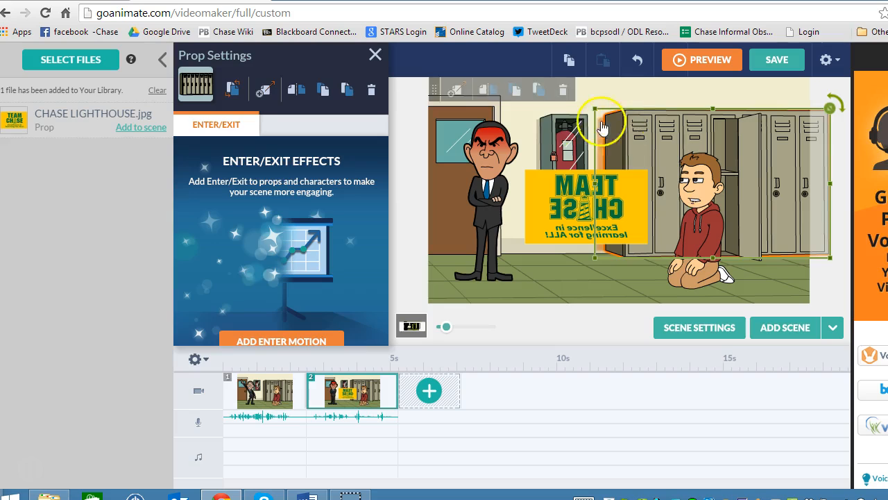
left_click(567, 140)
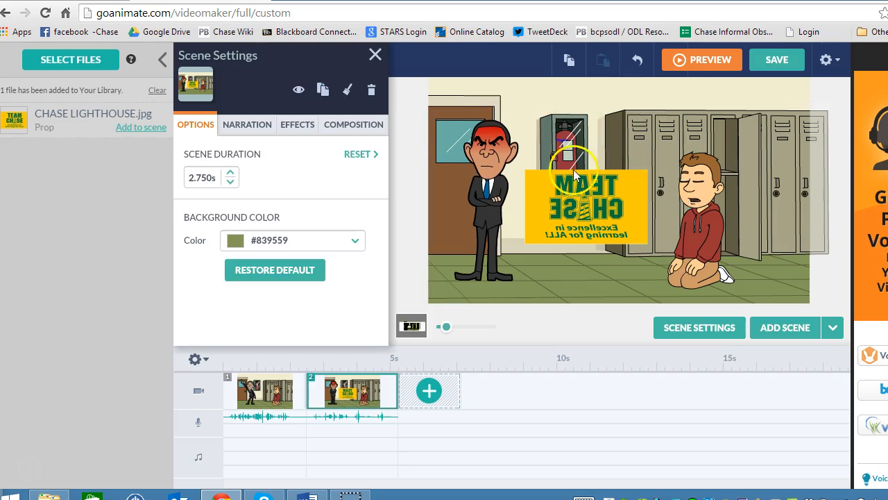
Step: Mirror the Team Chase logo back to readable orientation and raise it over the fire extinguisher
left_click(585, 211)
left_click(570, 138)
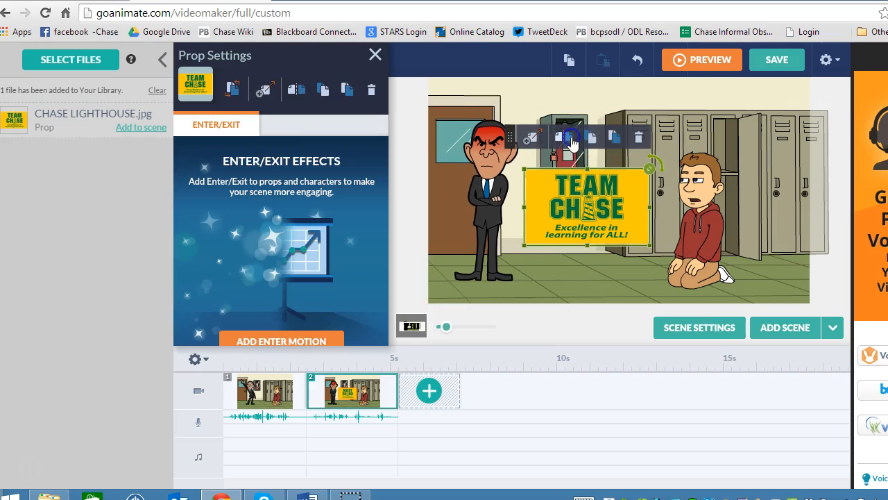
left_click_drag(590, 202, 587, 148)
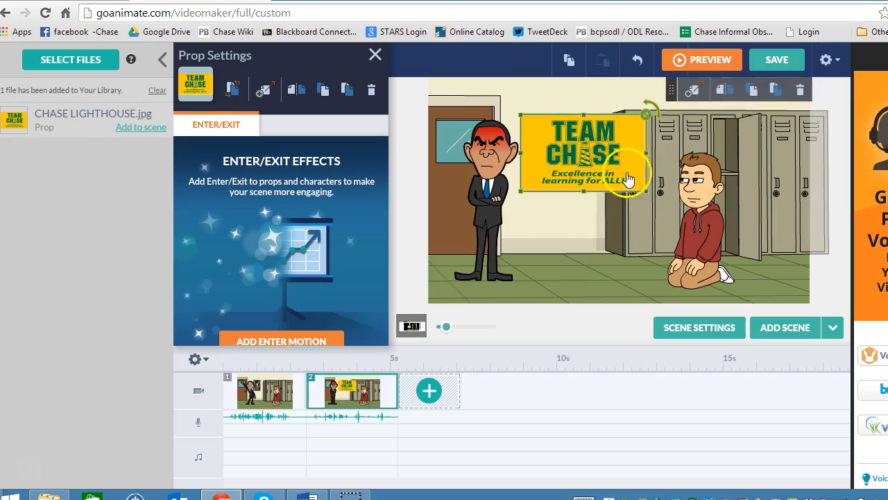
Step: Shrink the Team Chase logo and place it on the upper door, moving the Barack character in front of the fire extinguisher
left_click_drag(645, 190, 626, 182)
left_click_drag(598, 152, 476, 149)
left_click(486, 198)
left_click_drag(486, 198, 570, 197)
left_click_drag(474, 158, 476, 141)
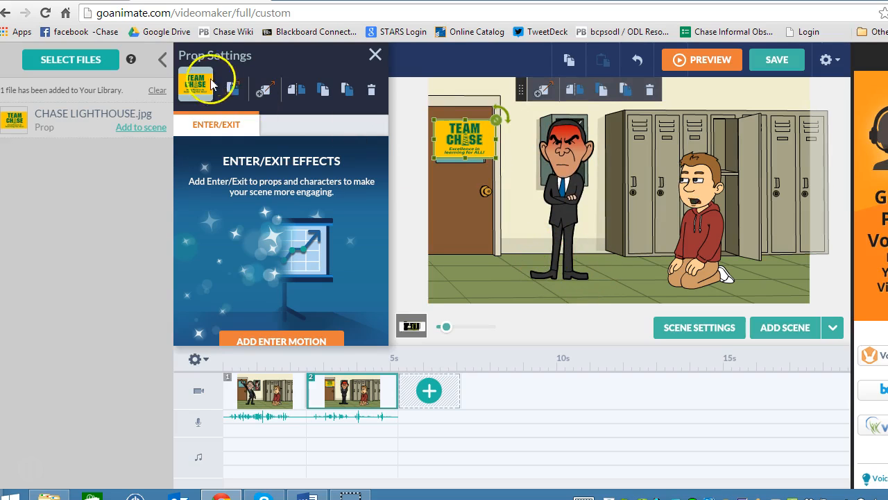
Step: Close the import area and prop settings, preview the whole video, and return to editing
left_click(163, 66)
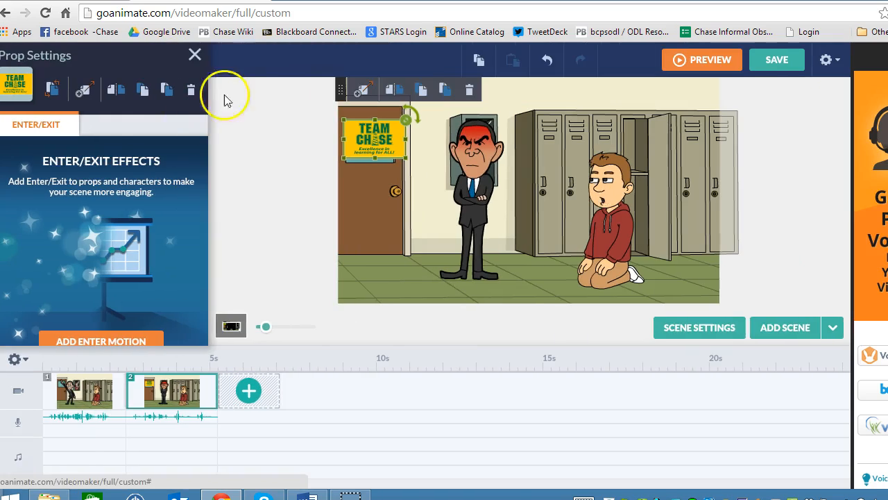
left_click(192, 53)
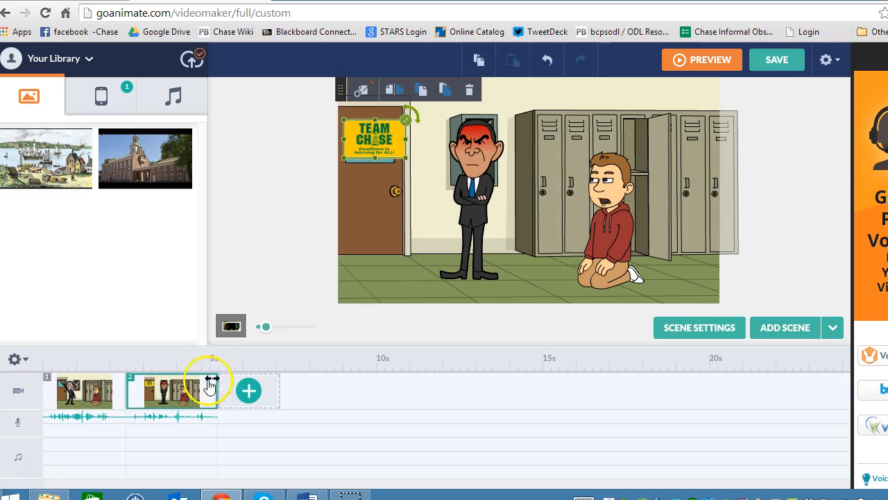
left_click(714, 61)
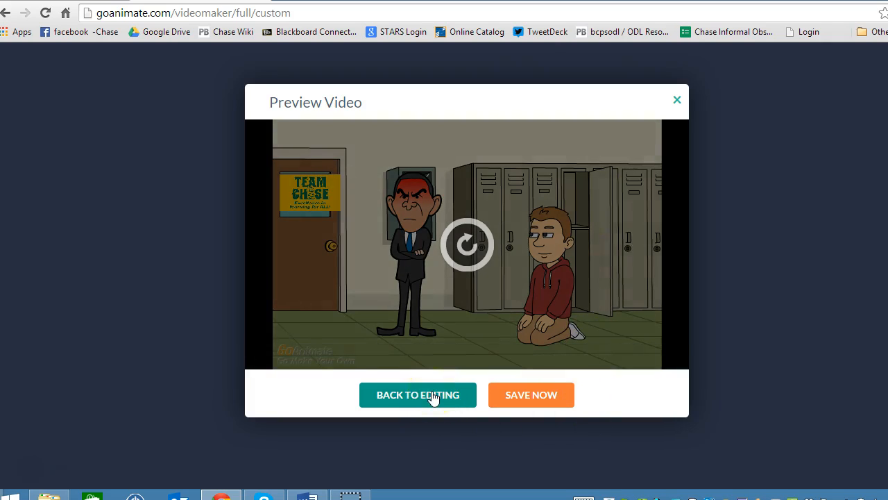
left_click(434, 395)
left_click(432, 362)
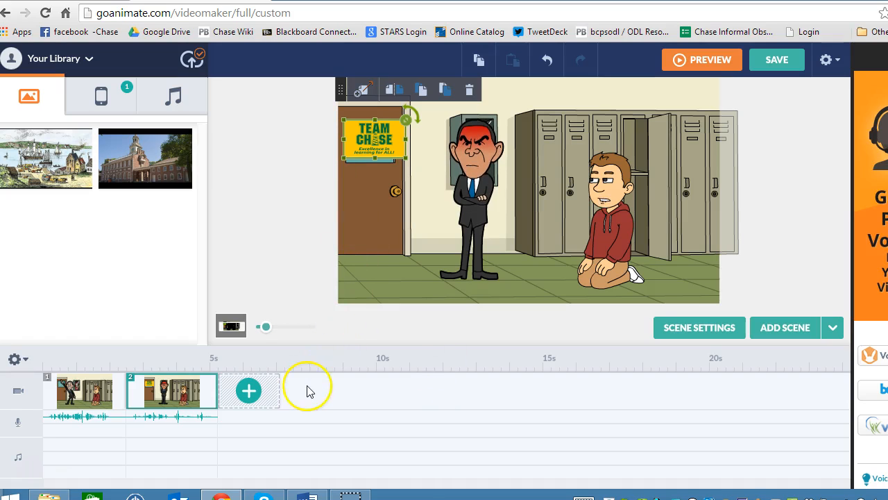
Step: Import 01 - We Will Rock You.mp3 into the sound library as music
mouse_move(309, 496)
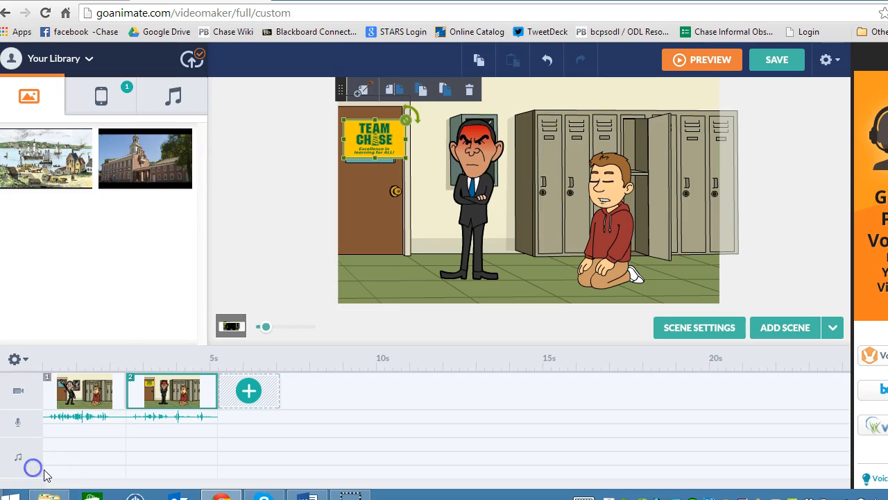
left_click(173, 100)
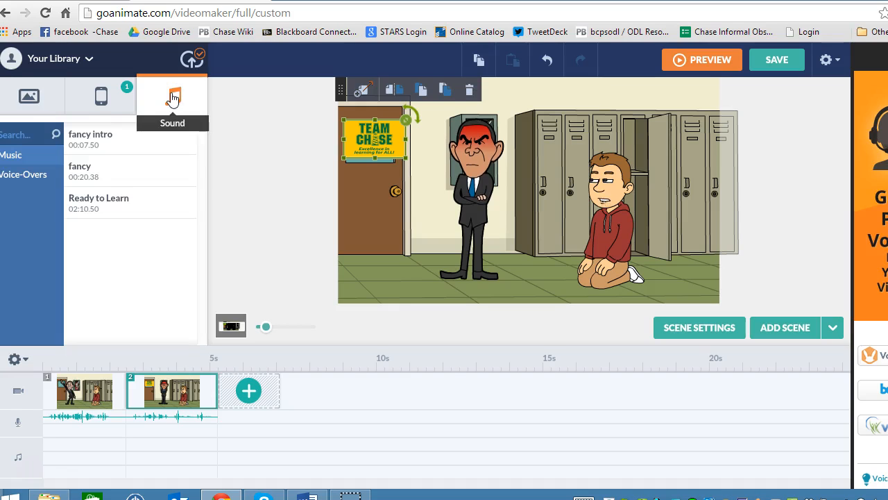
left_click(17, 155)
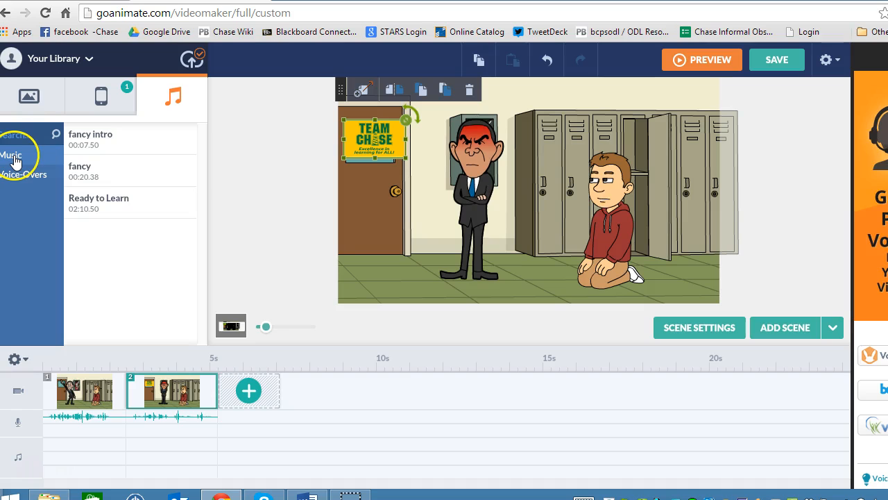
left_click(193, 57)
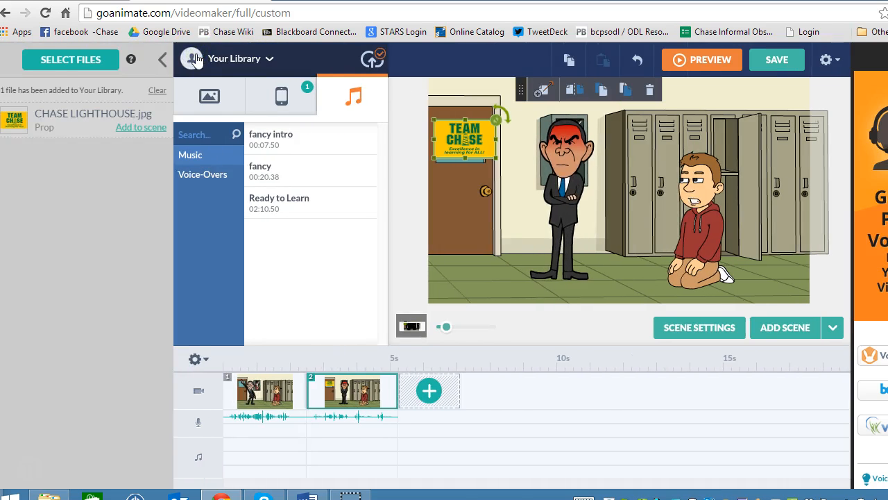
left_click(66, 61)
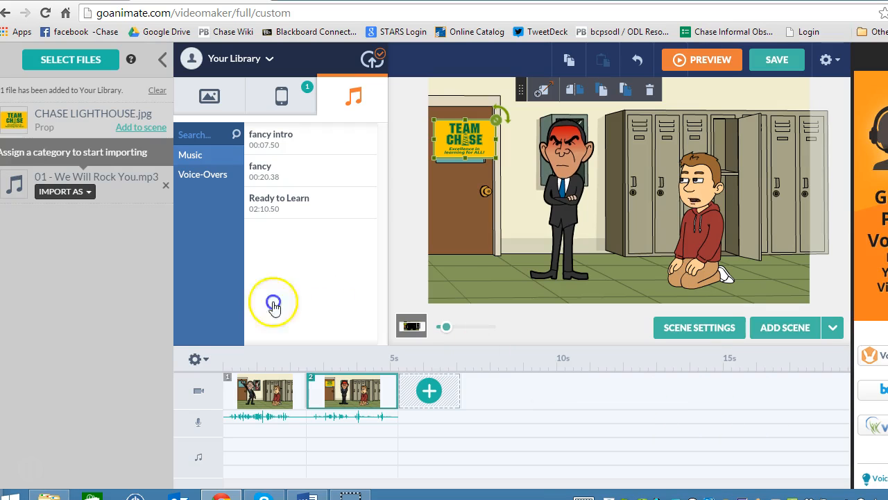
left_click(87, 192)
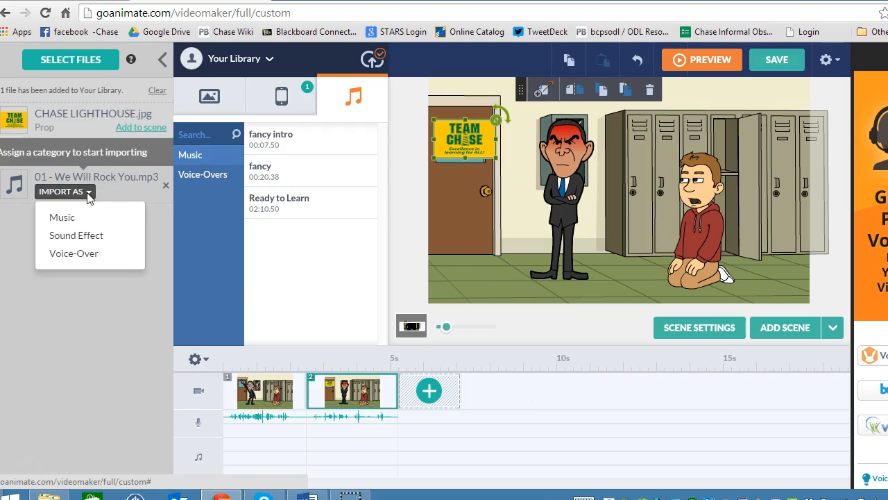
left_click(64, 217)
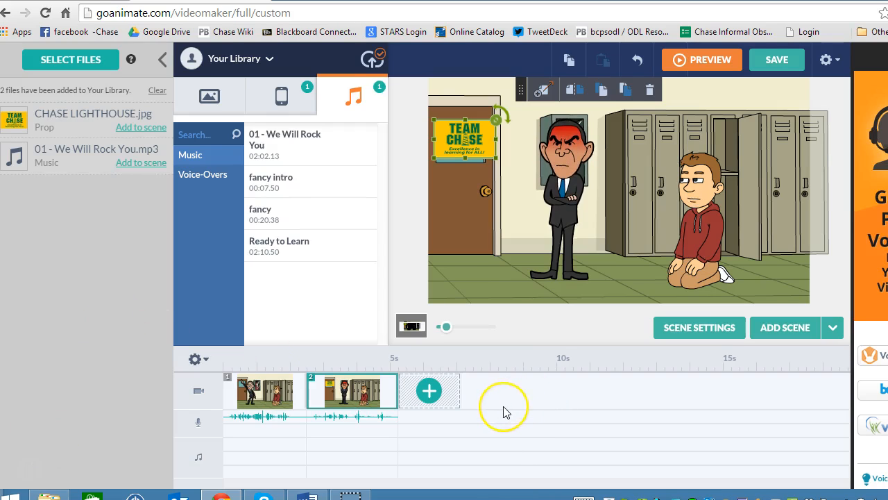
Step: Add a third scene and place the We Will Rock You music track at its start
left_click(434, 396)
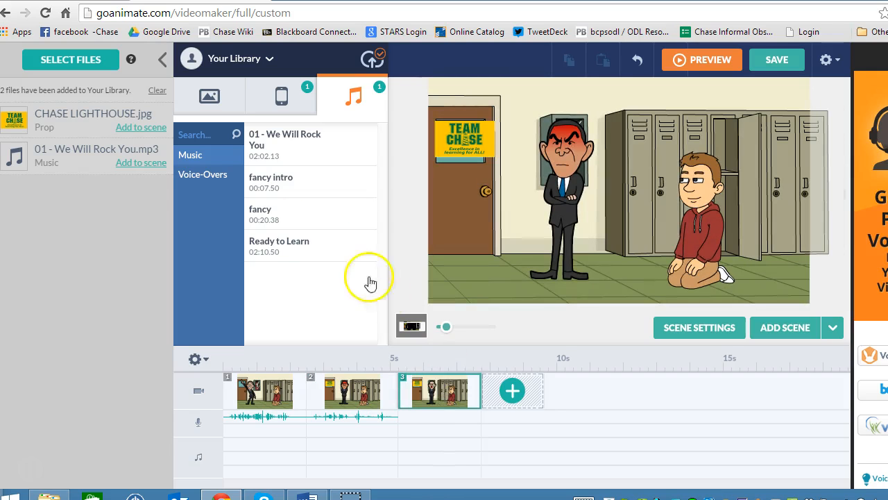
left_click(142, 164)
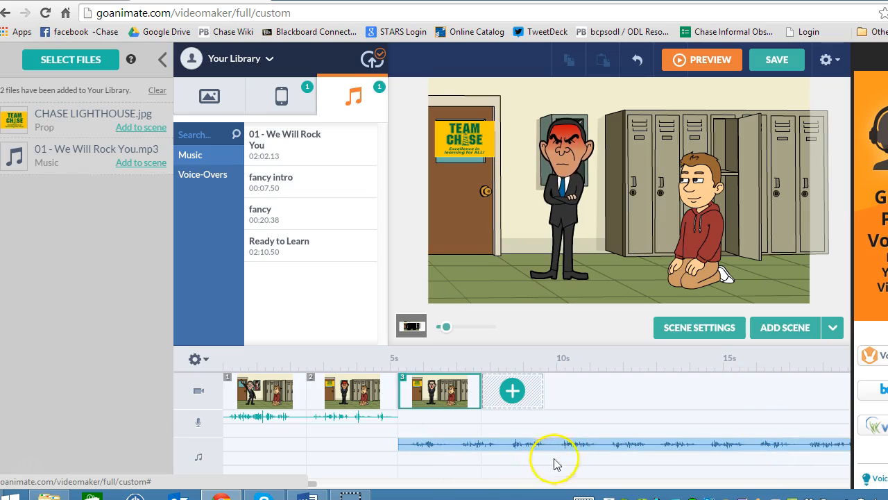
left_click(508, 279)
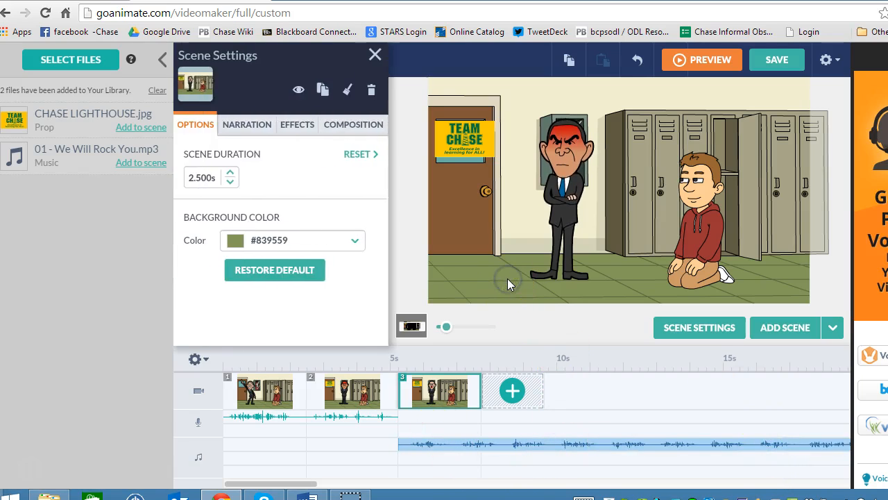
Step: Close the import area and scene settings, and give scene 3 the White House exterior background from the White Houserz theme
left_click(164, 61)
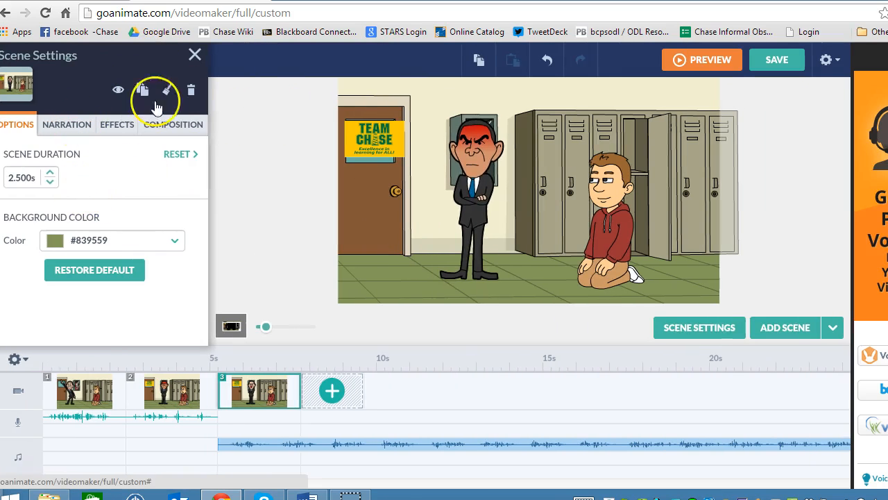
left_click(195, 55)
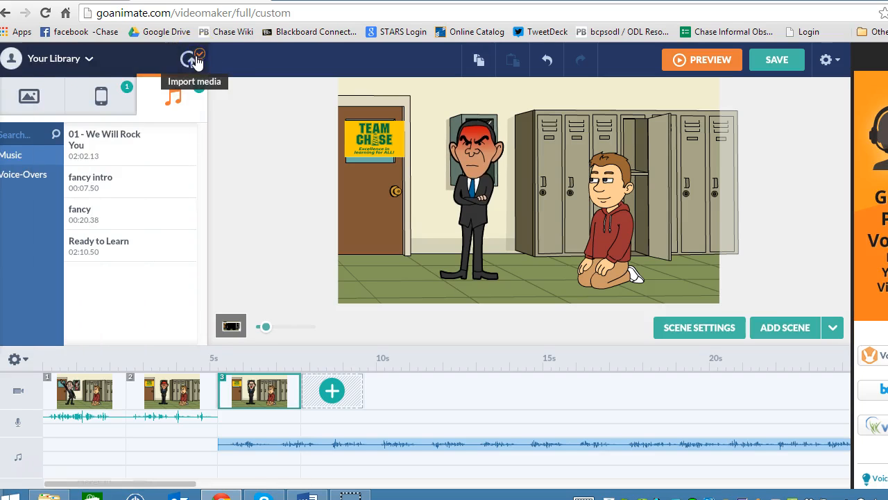
left_click(13, 94)
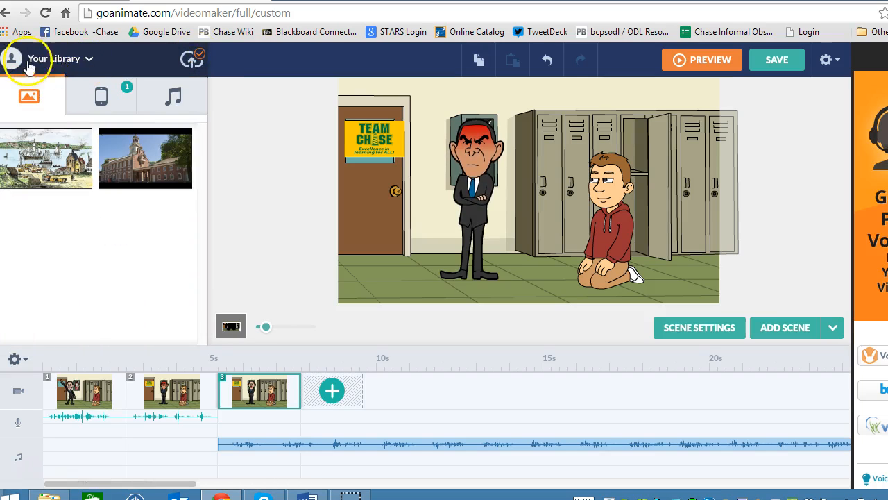
left_click(90, 58)
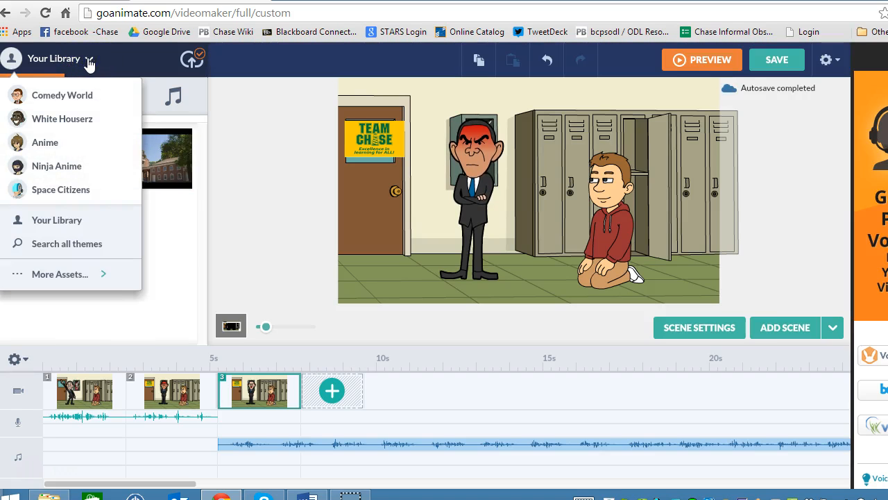
left_click(78, 119)
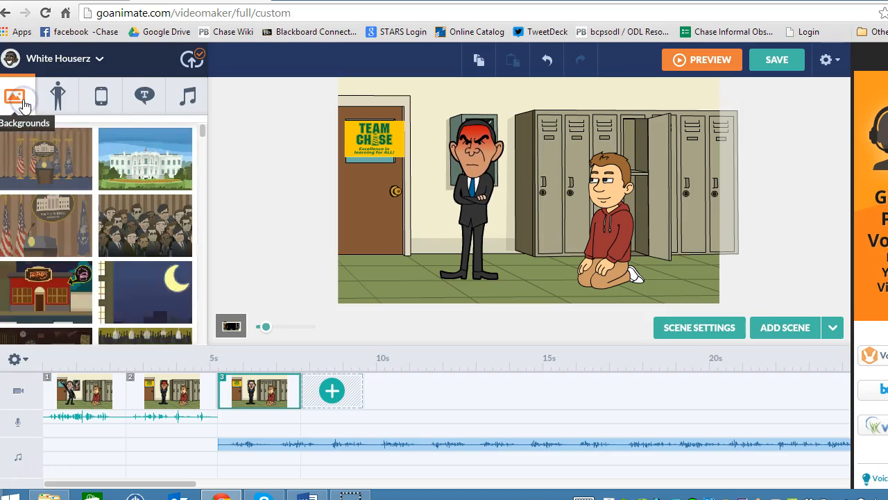
left_click(142, 157)
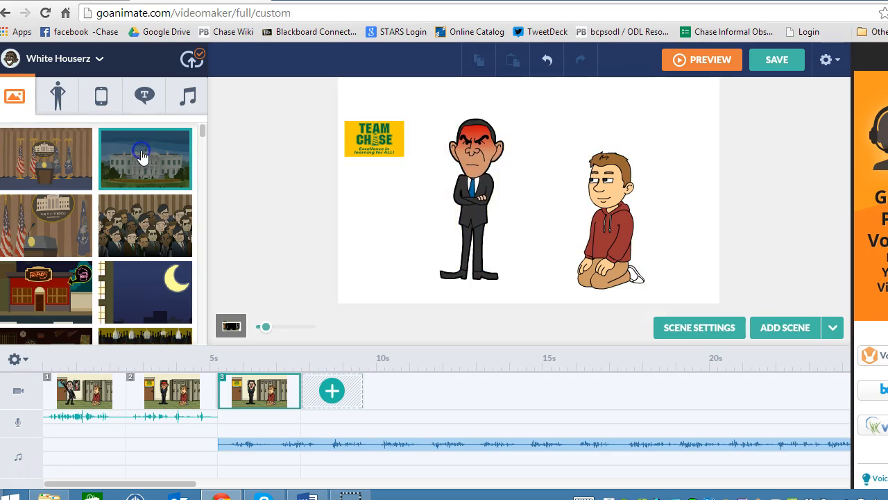
Step: Delete the Team Chase logo from scene 3 and move the two characters apart toward opposite sides of the White House
left_click(375, 147)
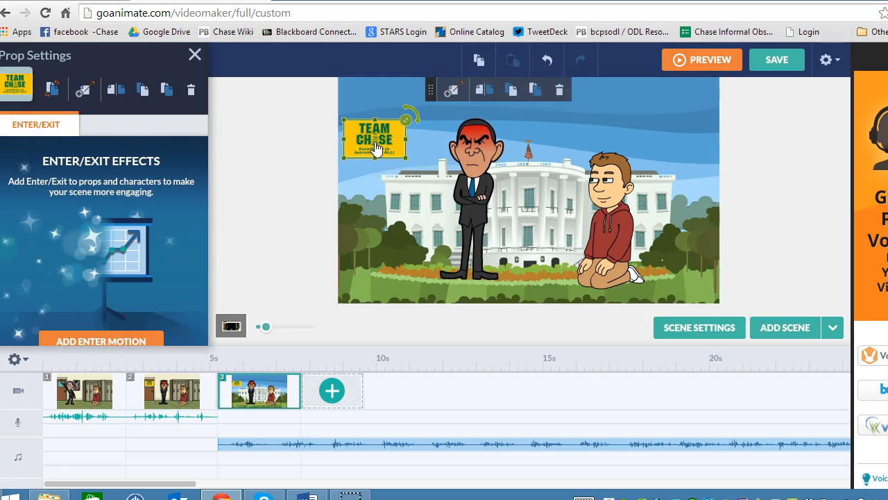
left_click(561, 94)
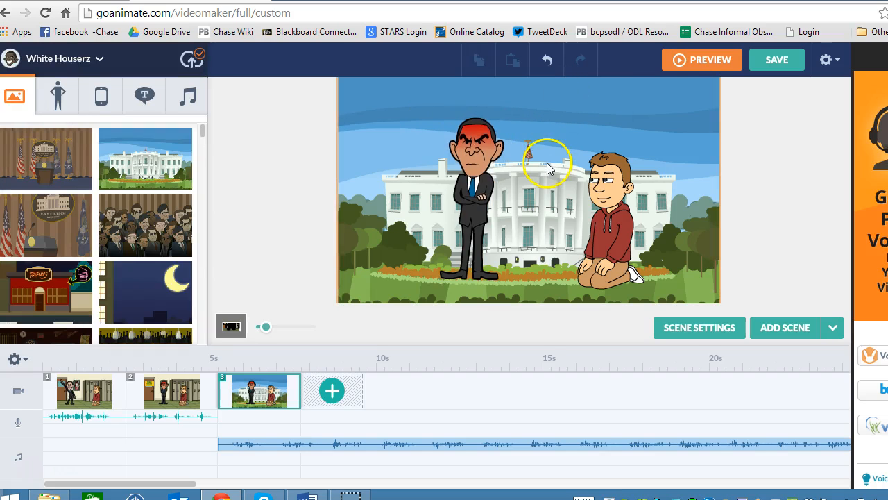
left_click_drag(489, 165, 420, 172)
left_click_drag(612, 186, 635, 188)
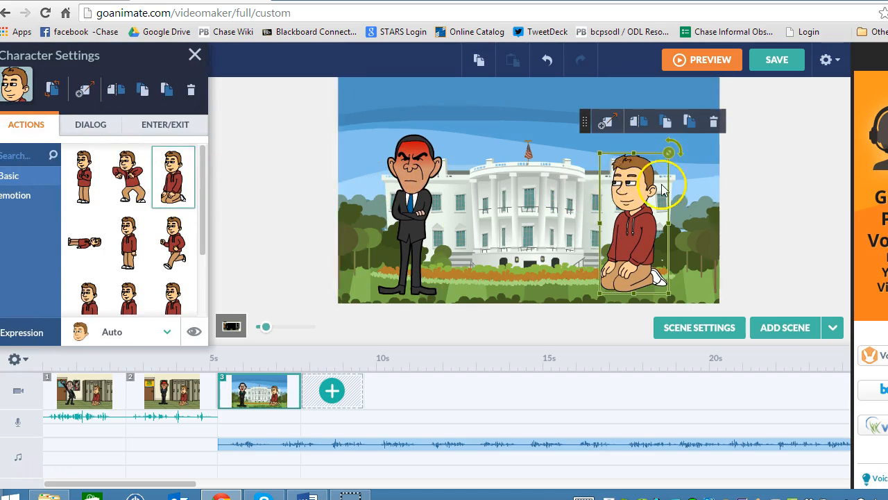
Step: Give both characters in scene 3 dancing actions and set the Barack character's expression to Happy
left_click(136, 177)
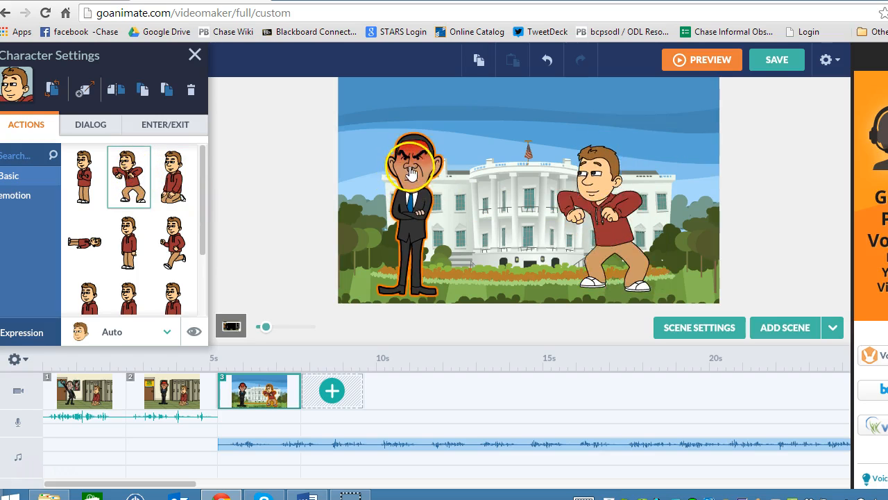
left_click(410, 202)
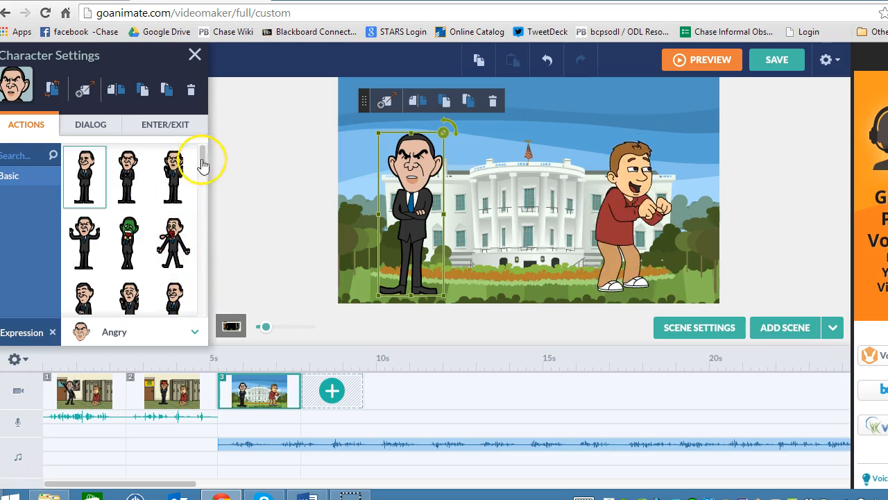
left_click_drag(206, 162, 195, 300)
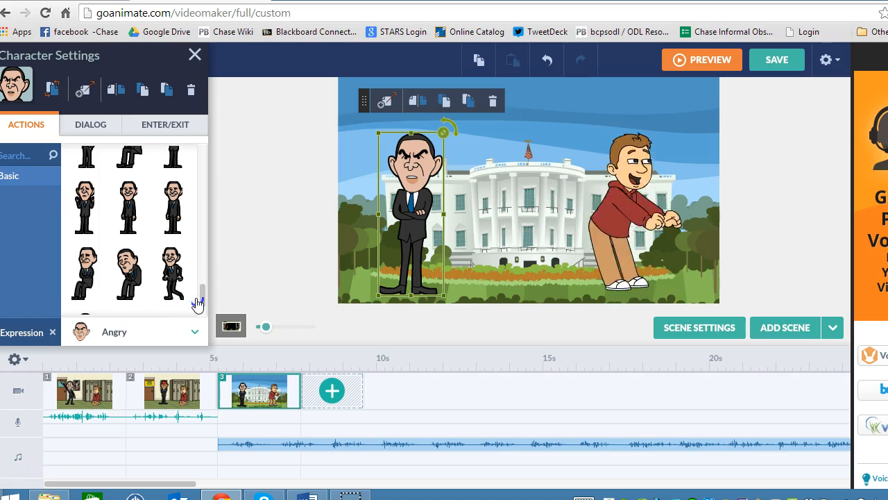
left_click(173, 267)
left_click(193, 332)
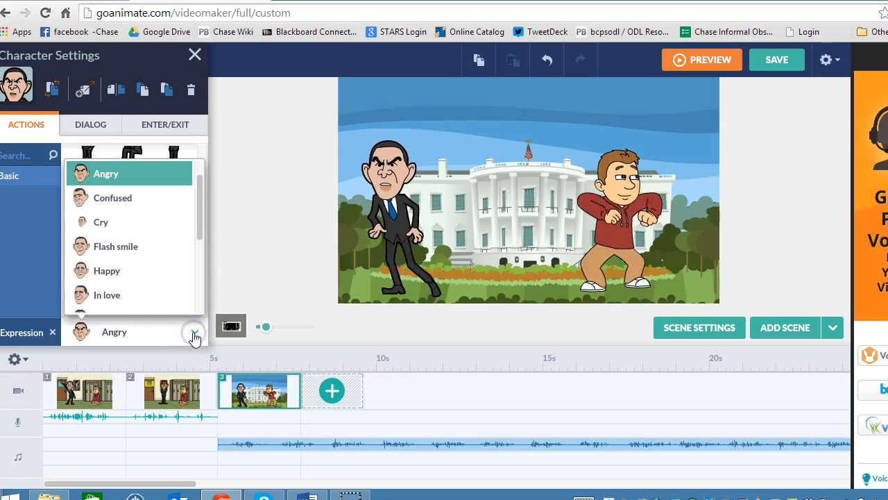
left_click(123, 272)
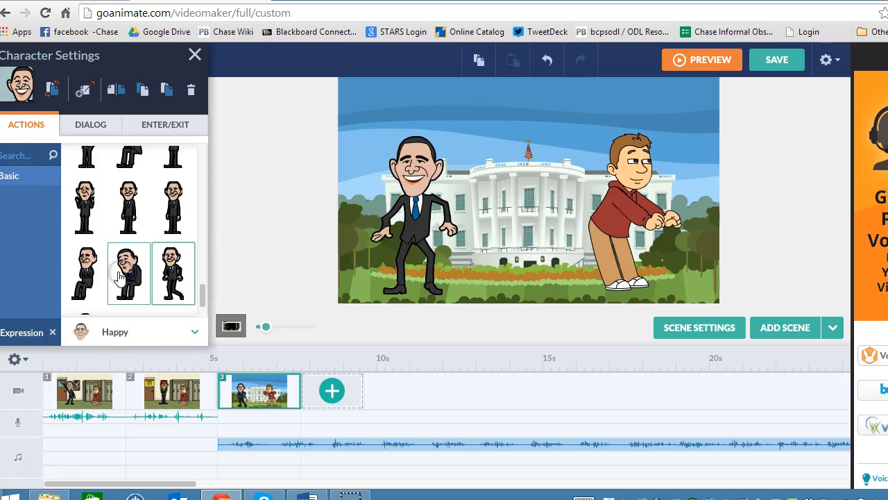
left_click(656, 284)
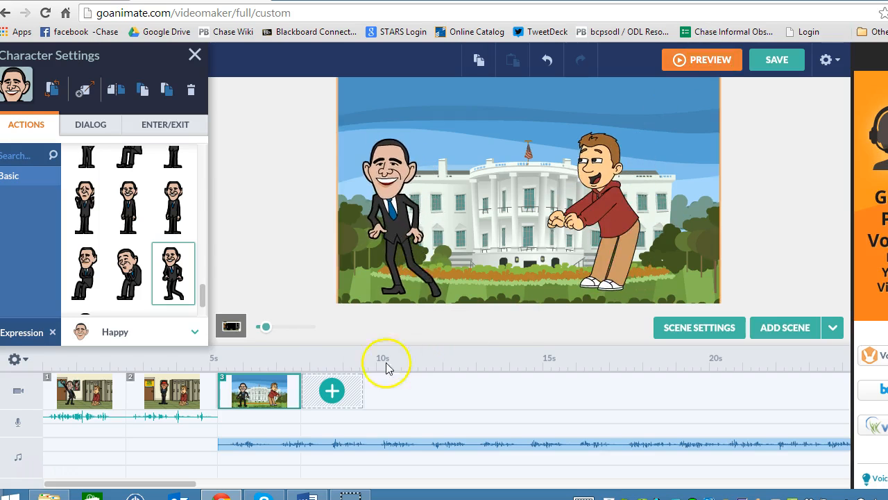
Step: Preview the video from scene 3 and return to editing
left_click(261, 394)
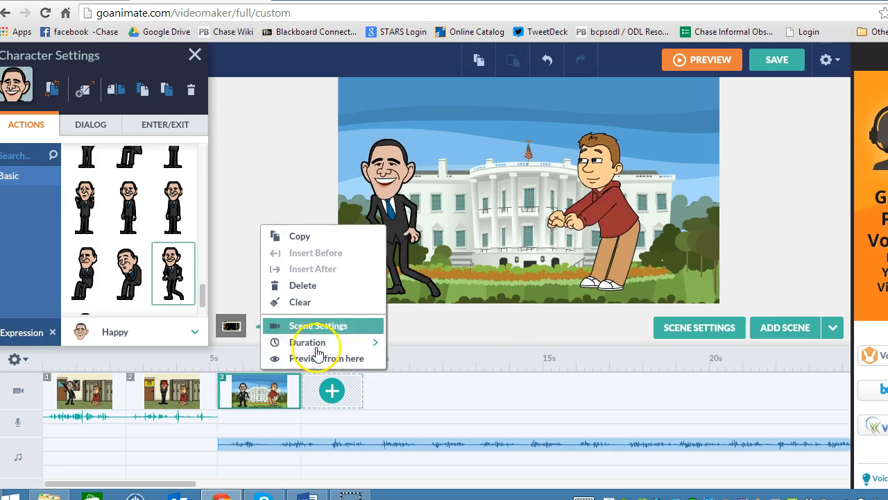
mouse_move(317, 353)
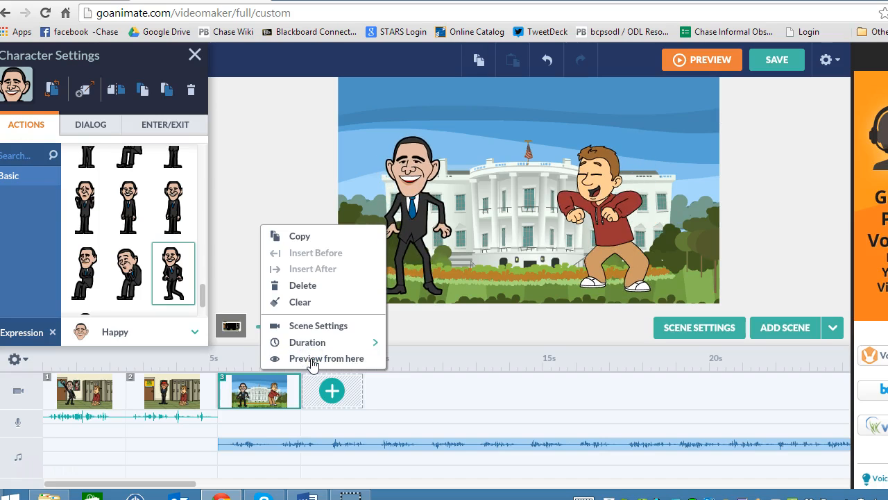
left_click(313, 358)
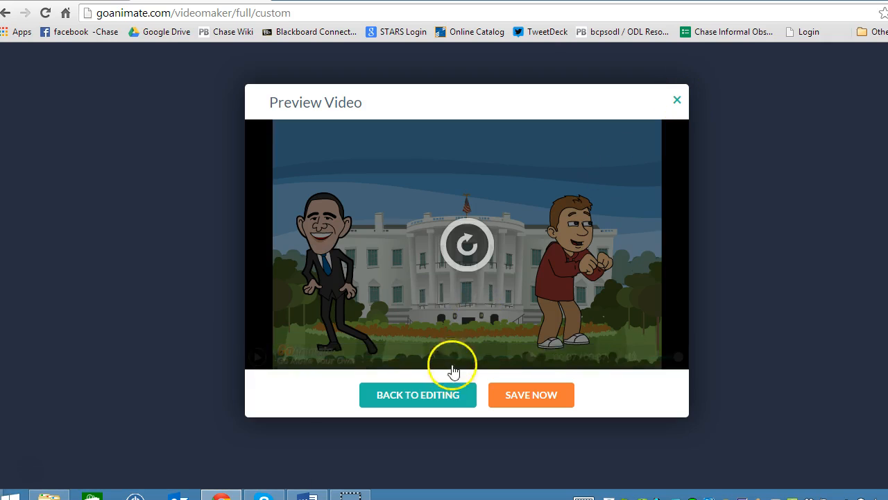
left_click(444, 404)
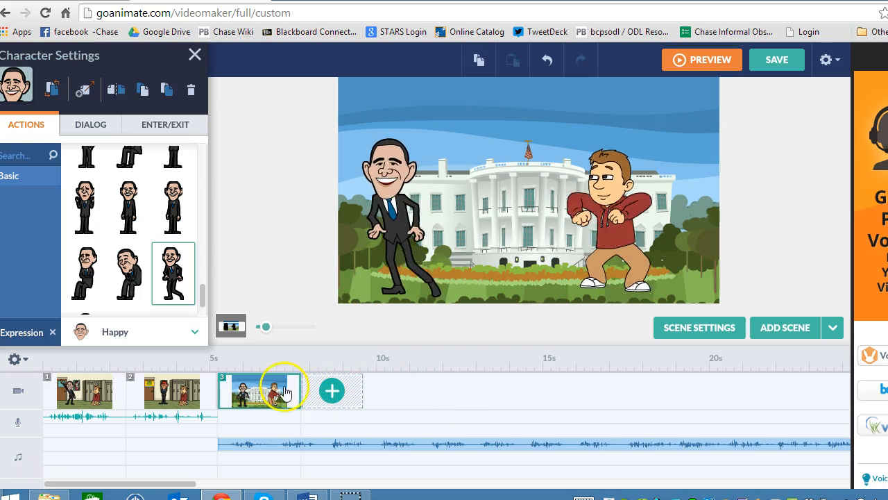
Step: Extend scene 3 to about the 18-second mark, preview the video, and return to editing
left_click_drag(301, 379, 645, 393)
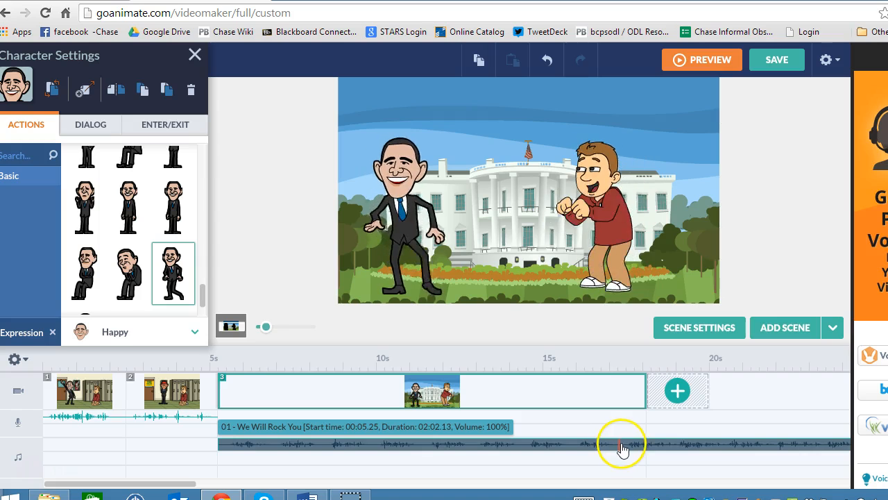
left_click(718, 63)
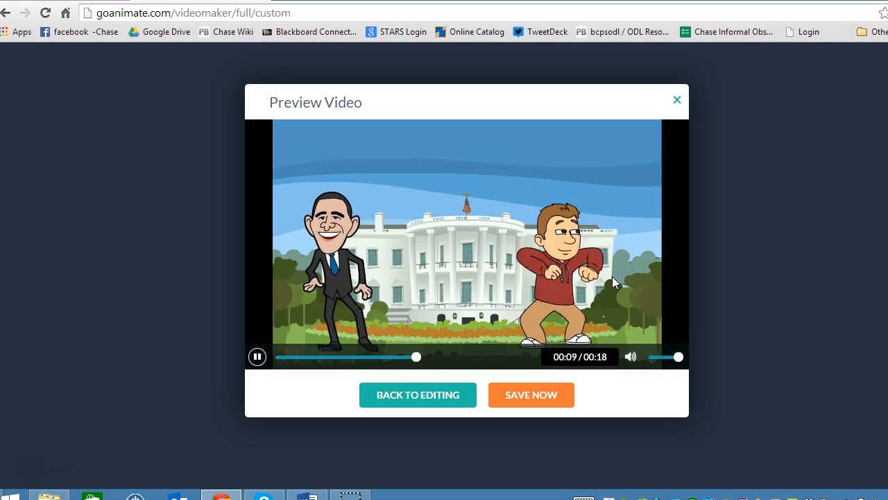
left_click(429, 400)
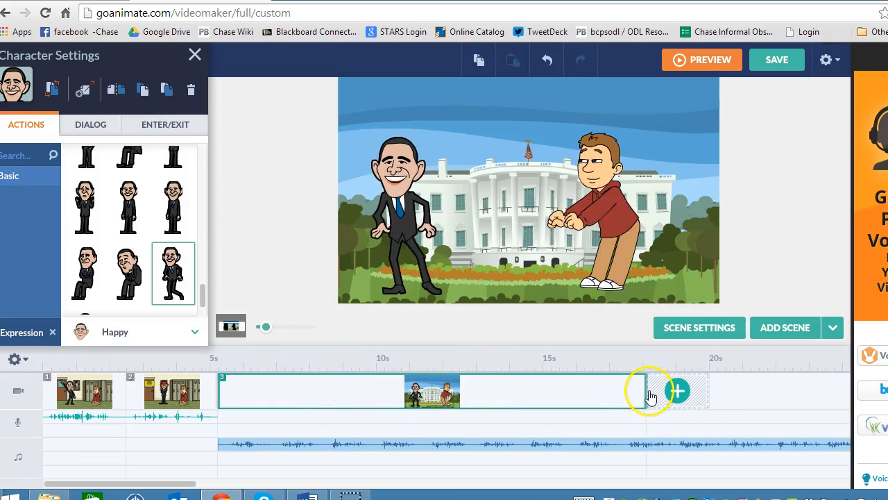
Step: Shorten scene 3 to end at about the 11-second mark and add a fourth scene after it
left_click_drag(646, 389, 416, 390)
left_click(452, 391)
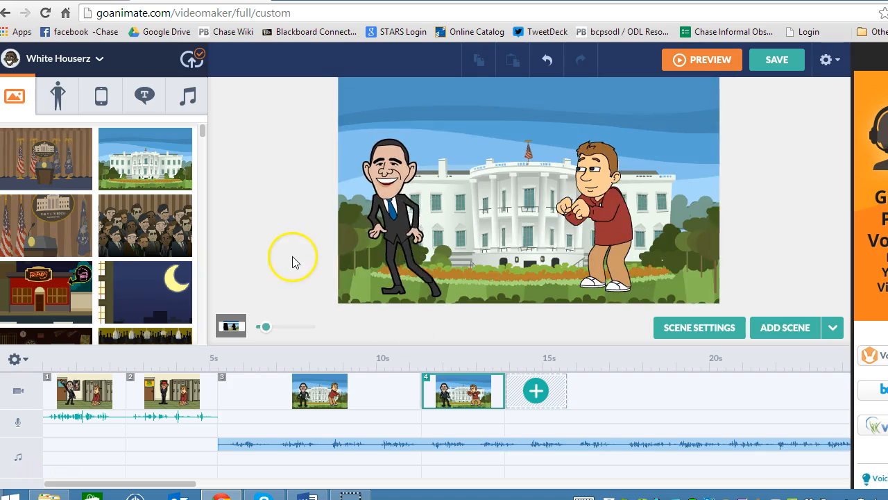
Step: Make the red-hoodie character in scene 4 run in from beyond the stage's right edge along a movement path of about 169 px
left_click(614, 198)
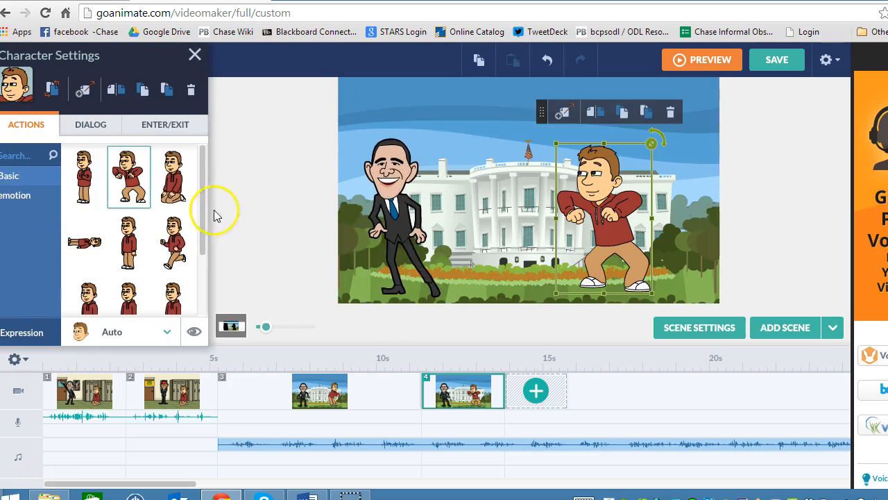
left_click(179, 236)
left_click_drag(633, 182, 743, 197)
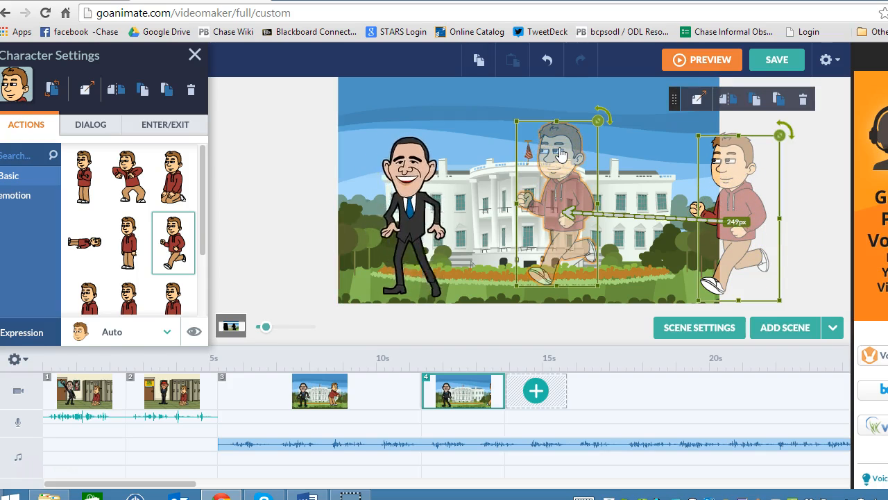
left_click_drag(560, 153, 616, 161)
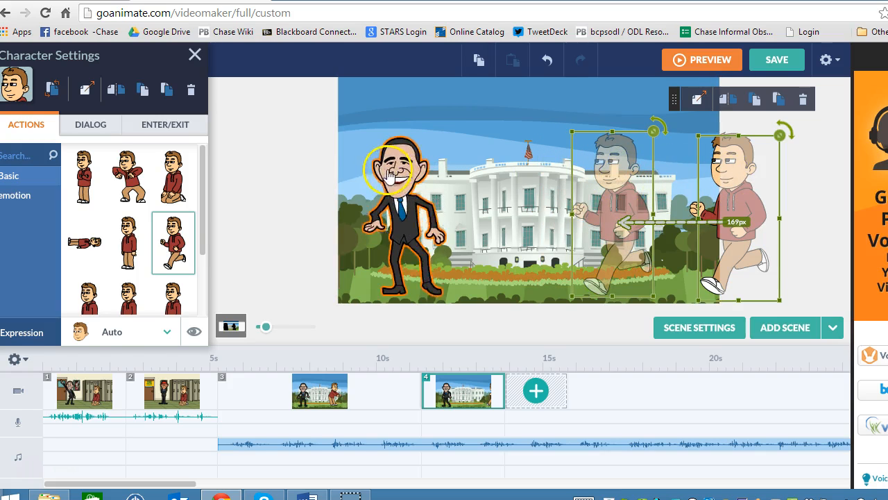
Step: Search the Barack character's actions for "walk" and apply the walking action in scene 4
left_click(412, 173)
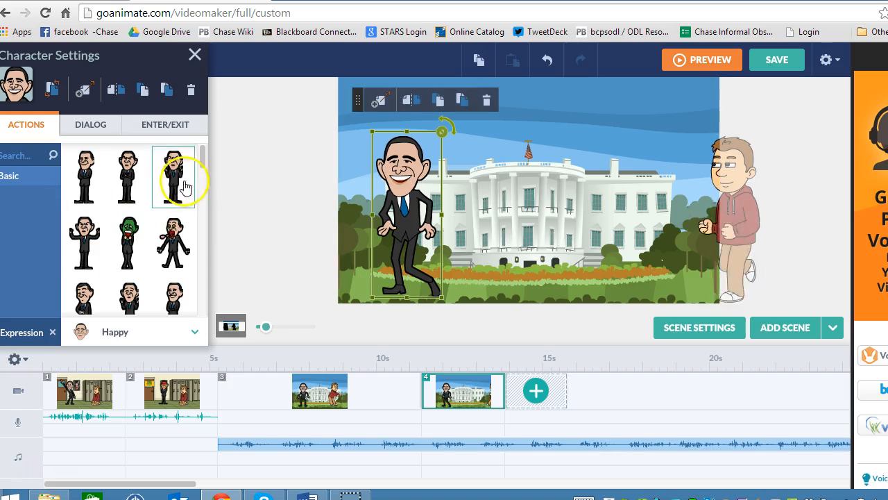
left_click_drag(202, 167, 191, 268)
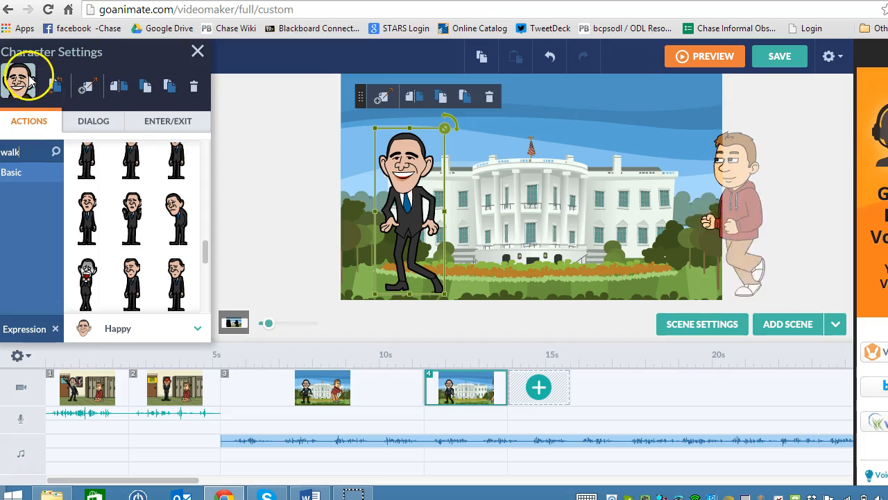
left_click(57, 152)
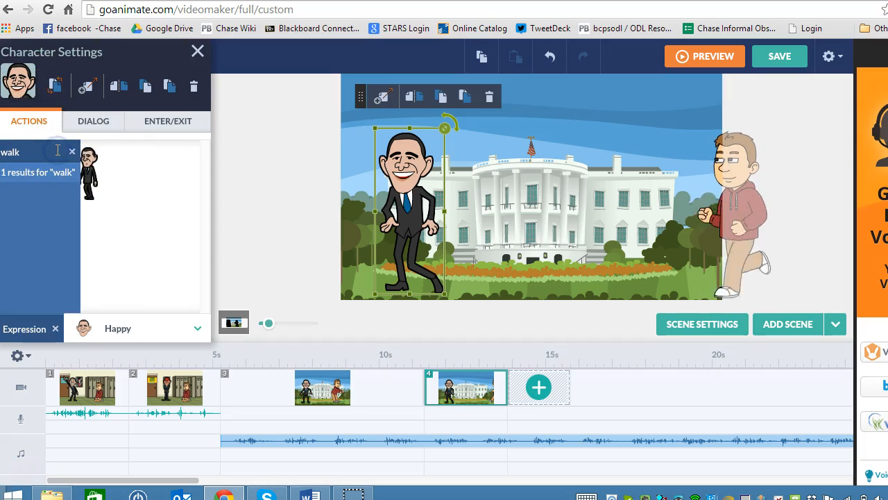
left_click(89, 173)
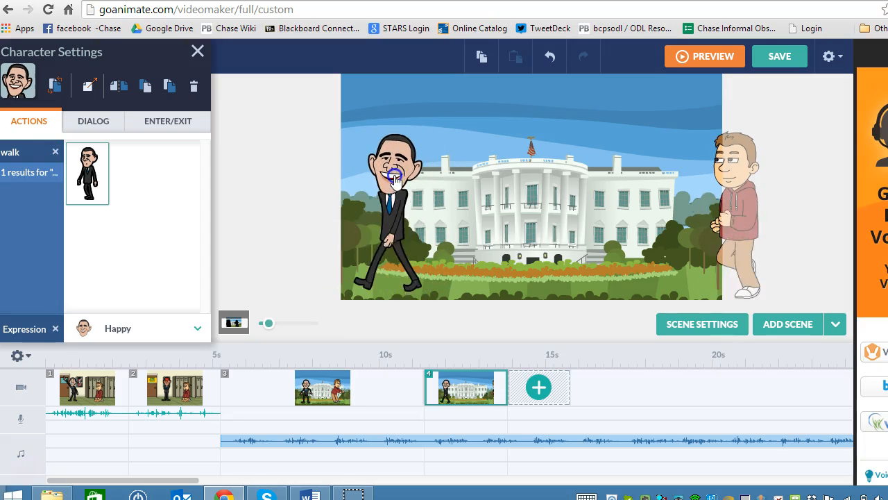
Step: Flip the walking Barack character and have him enter from beyond the stage's left edge along a movement path of about 157 px
left_click(387, 225)
left_click(406, 100)
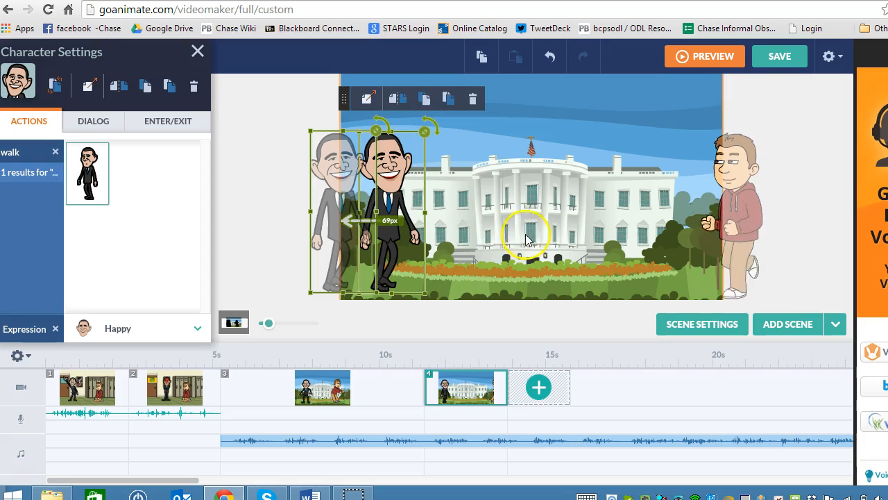
left_click_drag(347, 218, 505, 170)
left_click(403, 171)
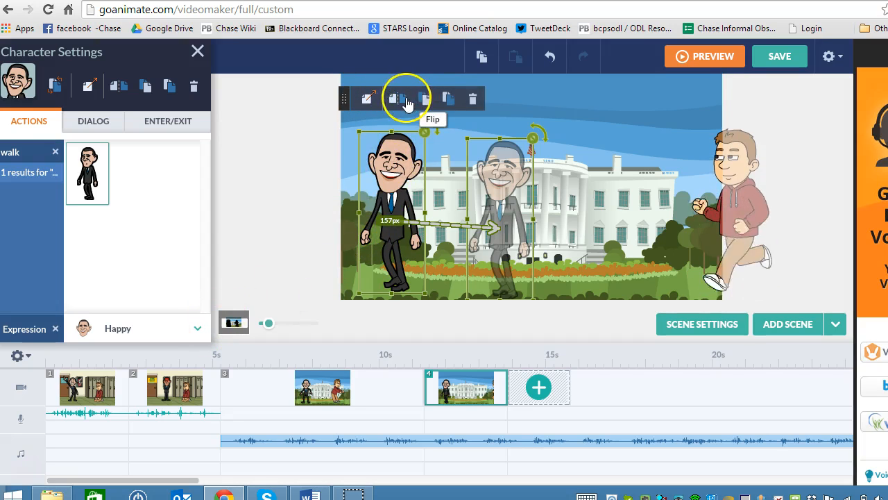
left_click(407, 101)
left_click_drag(386, 165, 340, 166)
left_click_drag(330, 169, 432, 168)
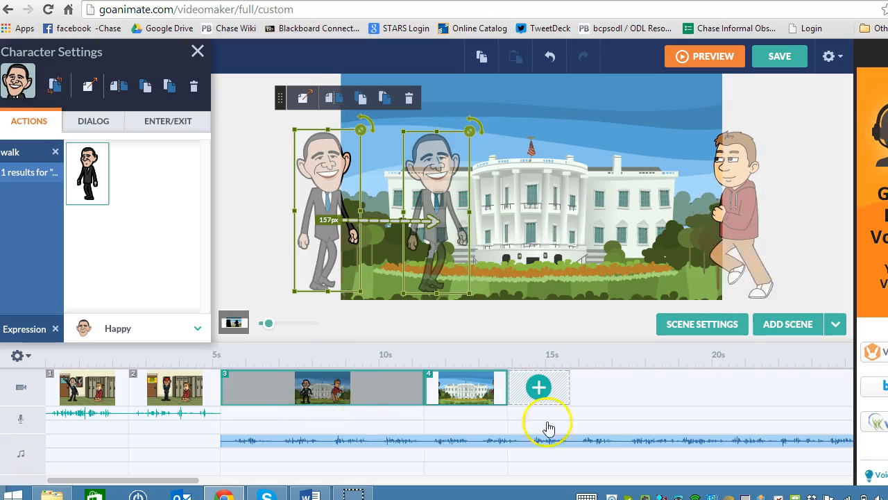
Step: Preview the video starting from scene 4
right_click(481, 392)
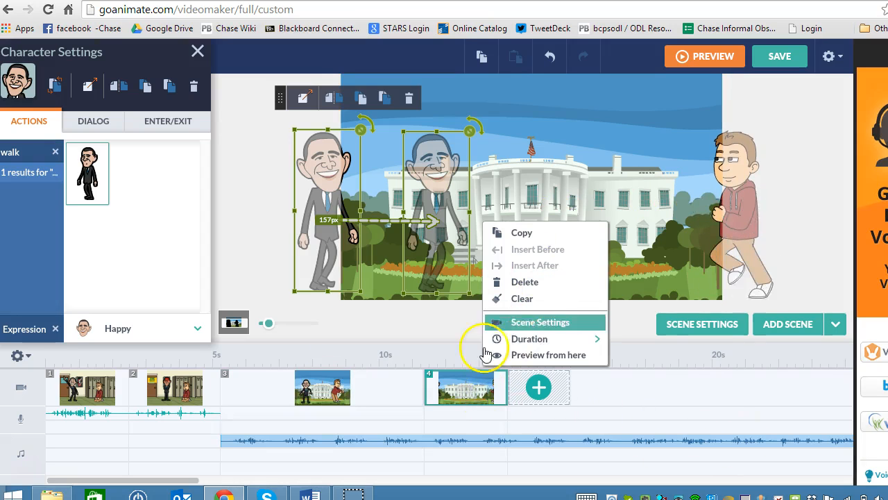
left_click(529, 358)
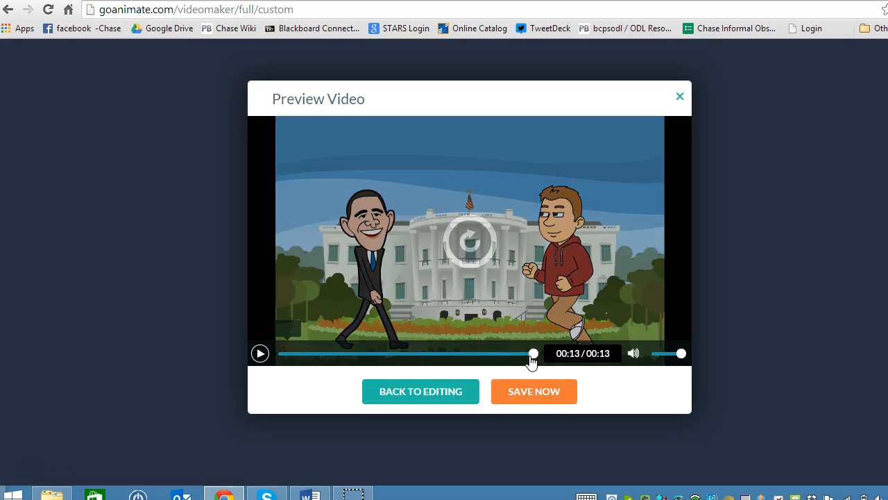
Step: Close the preview, save the video with the title "sample" and Public visibility, and exit the video maker
left_click(433, 393)
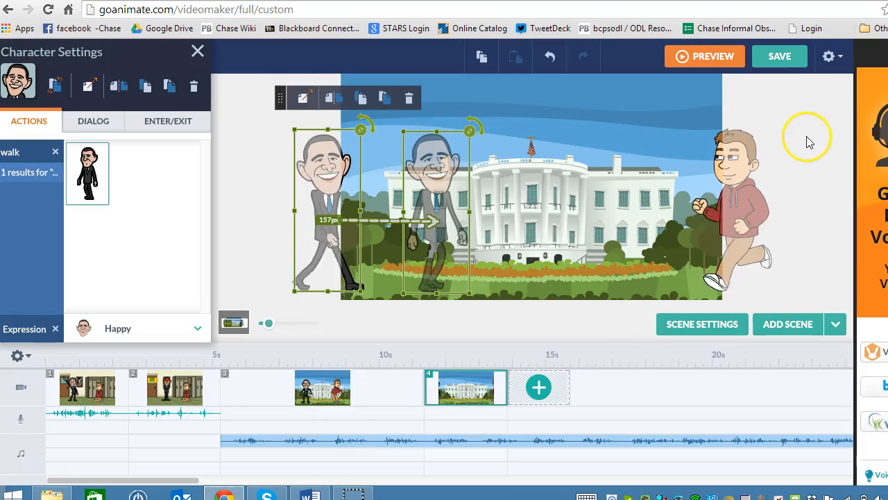
left_click(783, 59)
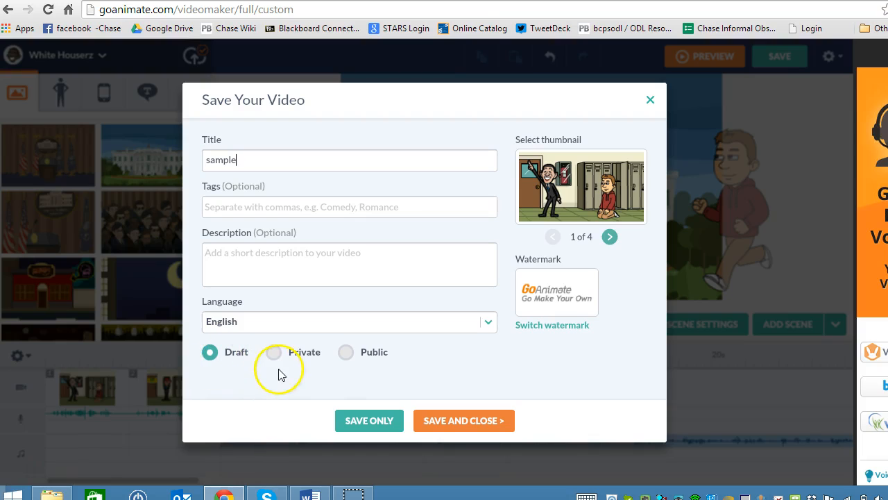
left_click(347, 356)
left_click(486, 422)
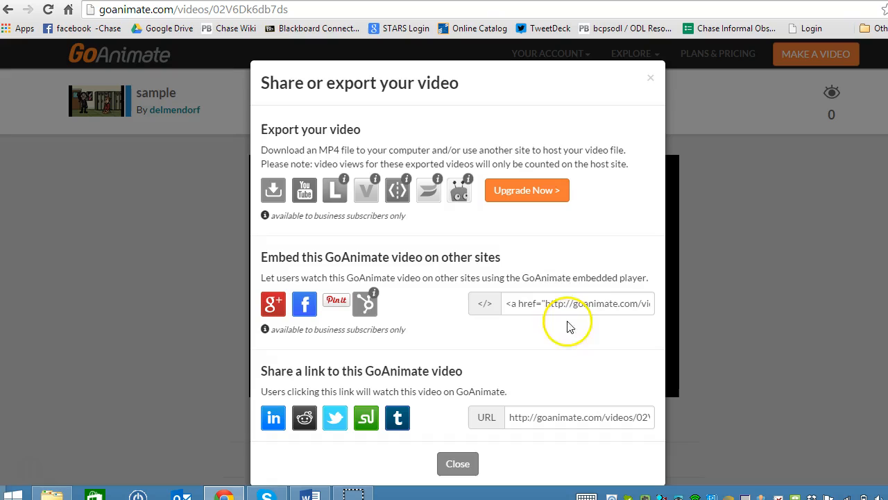
Step: Copy the saved video's share URL, close the sharing options, and open the link in a new browser tab
left_click(523, 418)
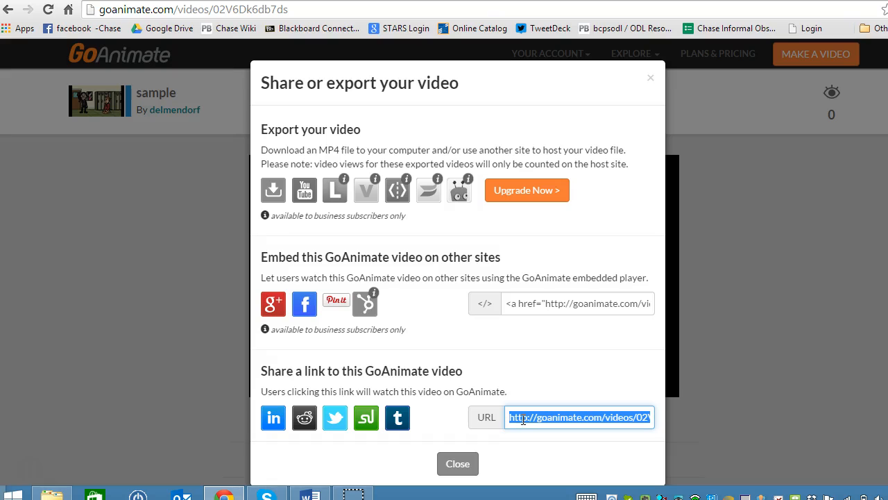
left_click(458, 465)
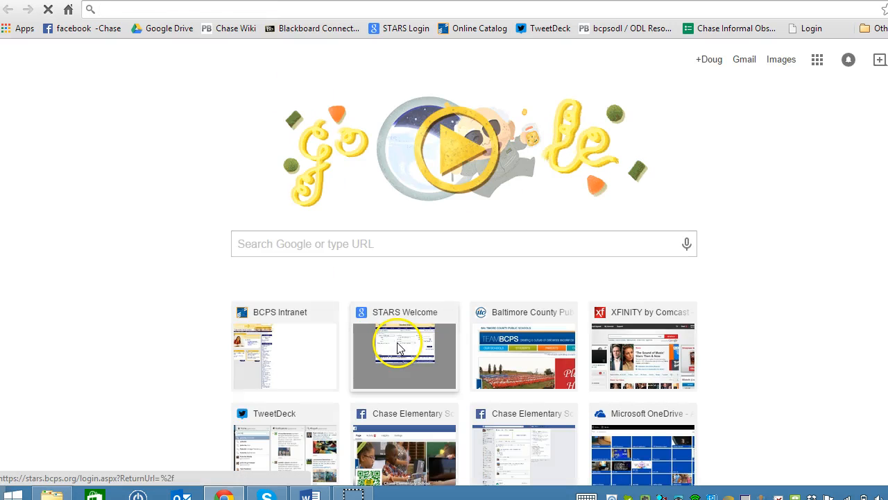
type("http://goanimate.com/videos/02V6Dk6db7ds?utm_source=linkshare&utm_medium=linkshare&utm_campaign=usercontent")
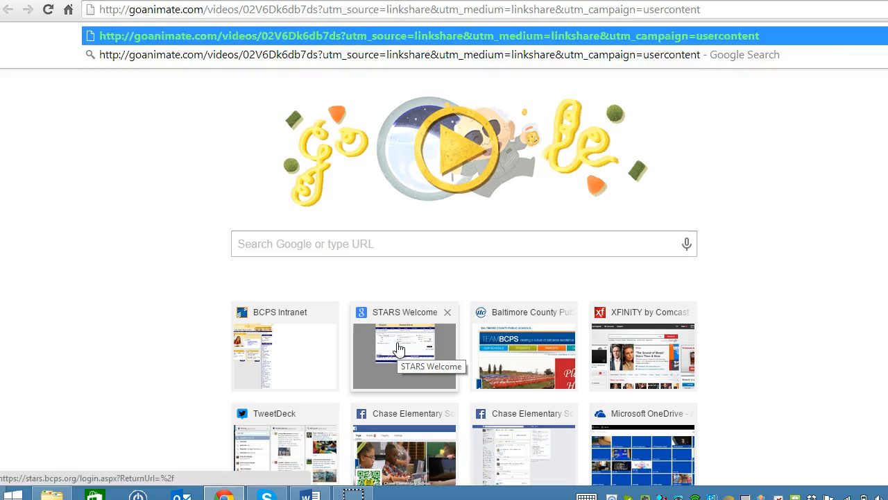
key("Return")
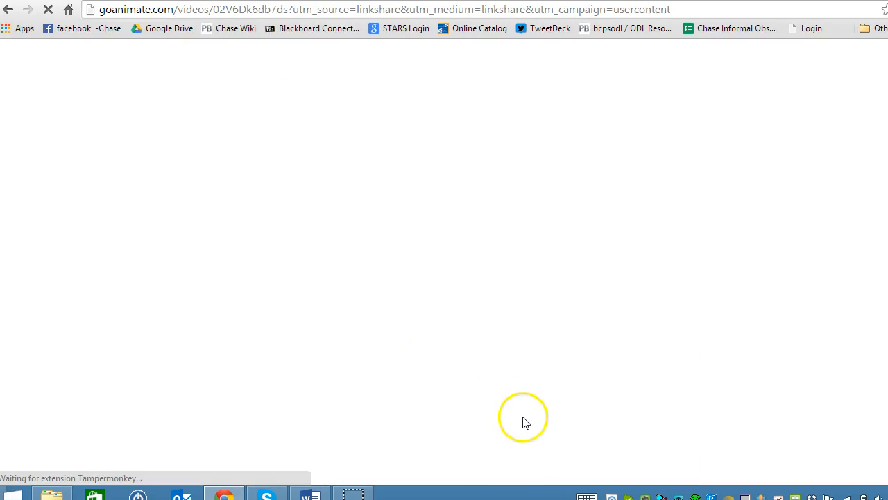